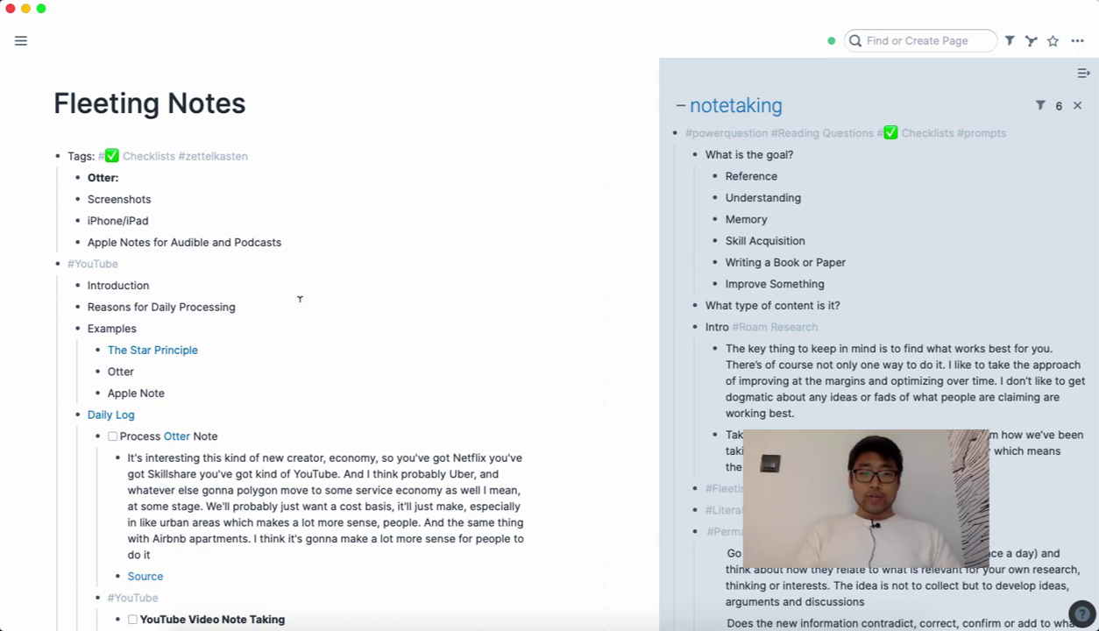
key(super+Tab)
key(super+Tab)
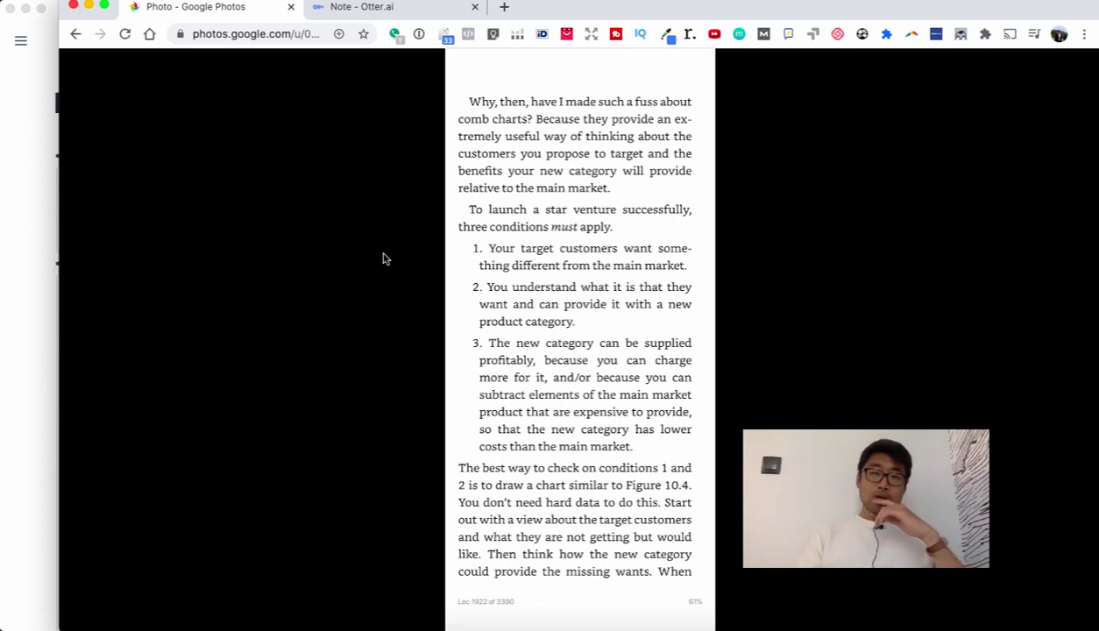
mouse_move(453, 216)
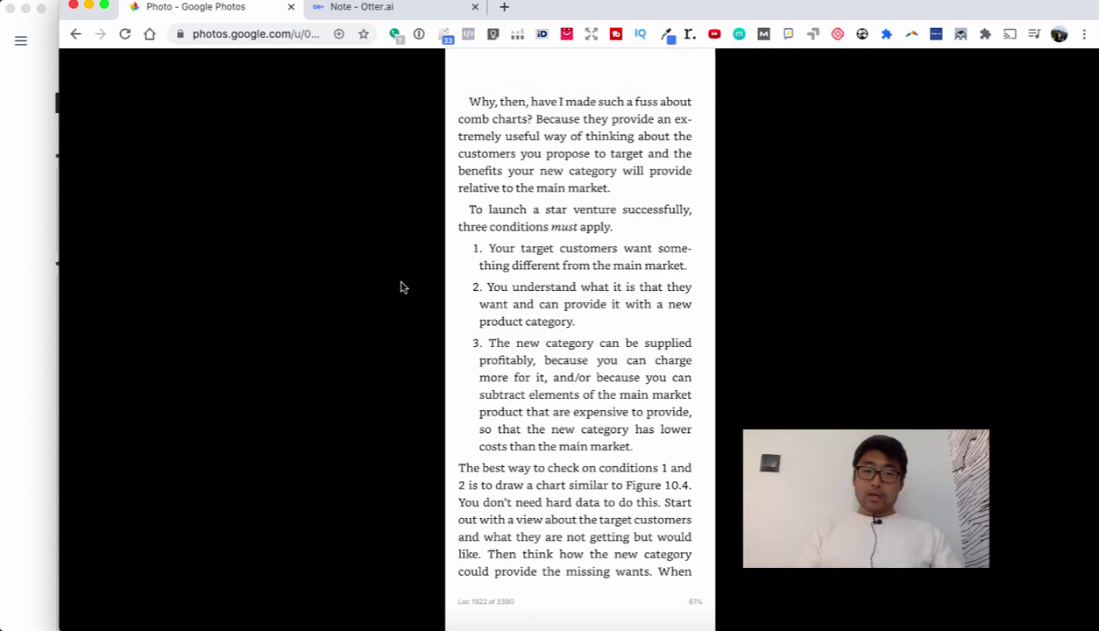
key(super+Tab)
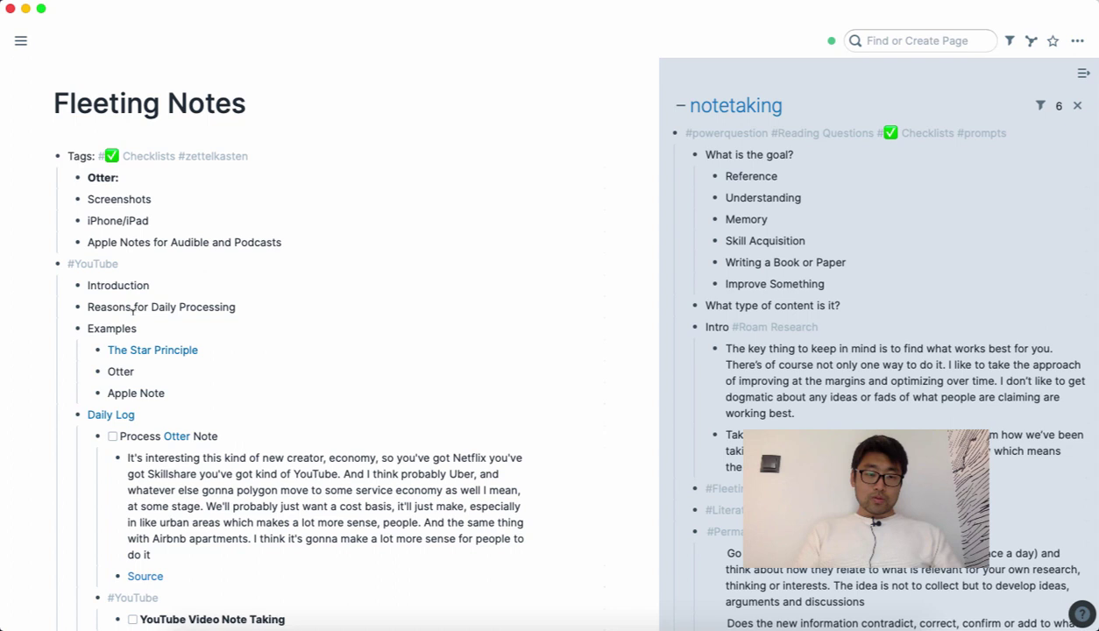
Step: Open The Star Principle page and compare it with the book page photo before returning to Chrome
click(152, 354)
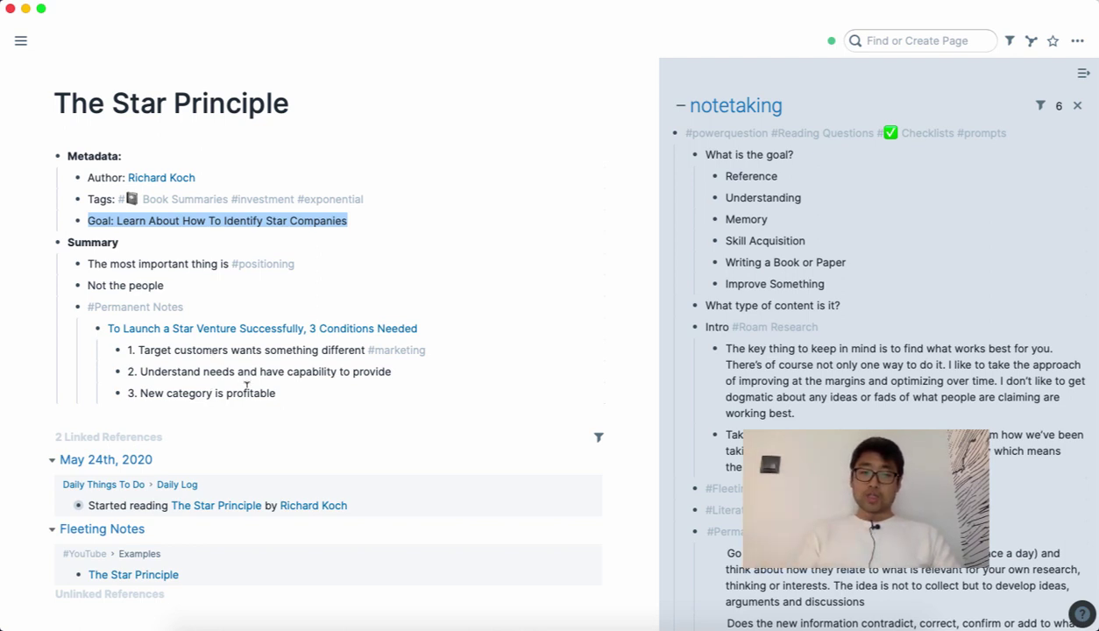
key(super+Tab)
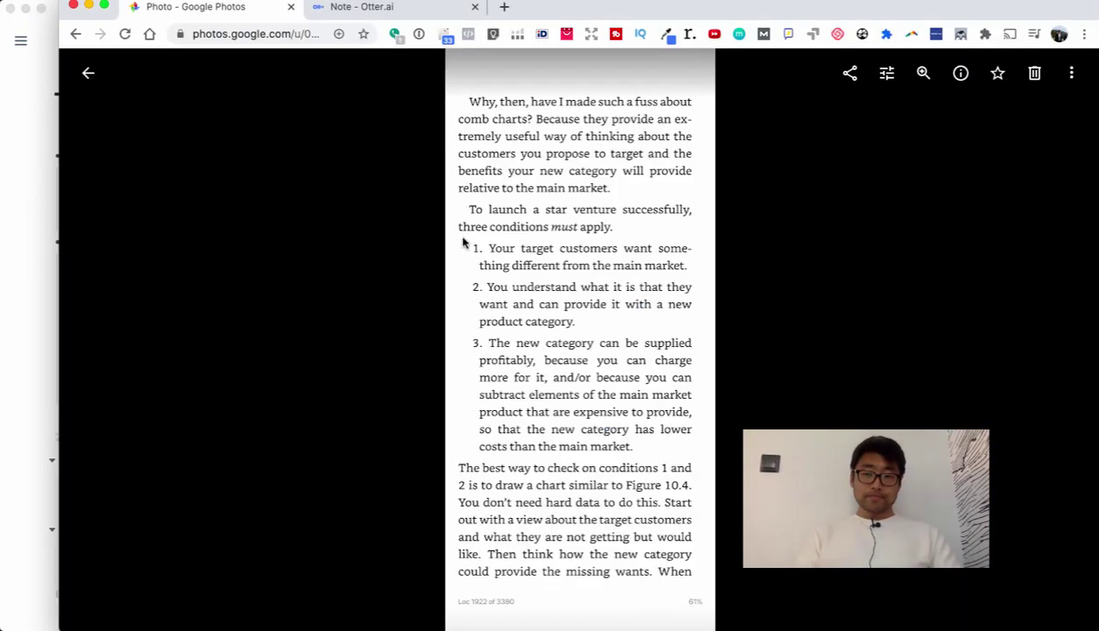
key(super+Tab)
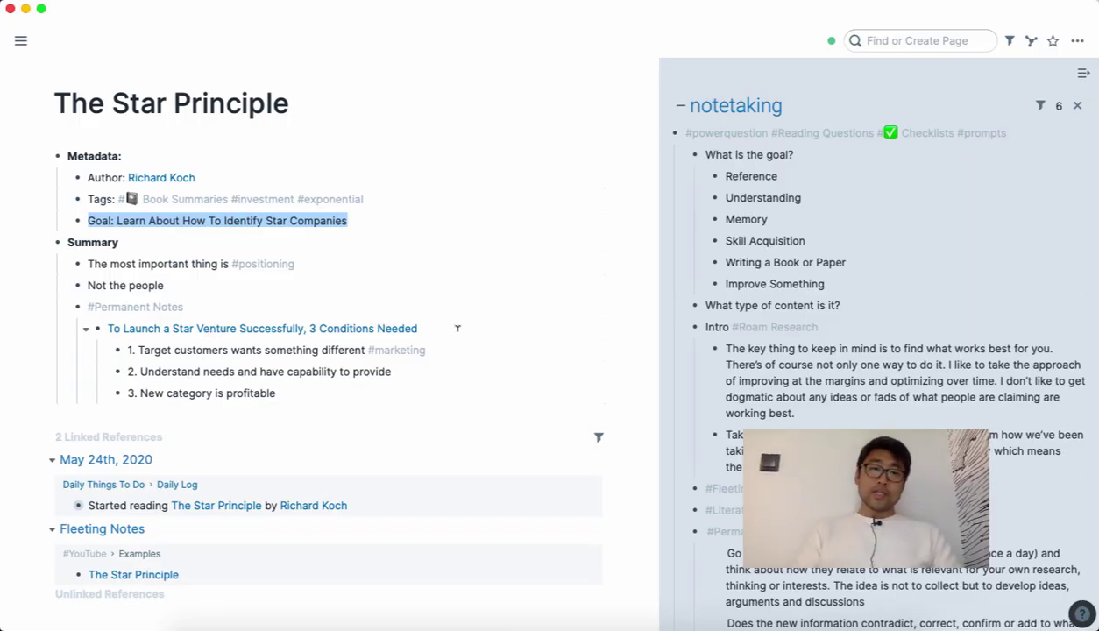
key(super+Tab)
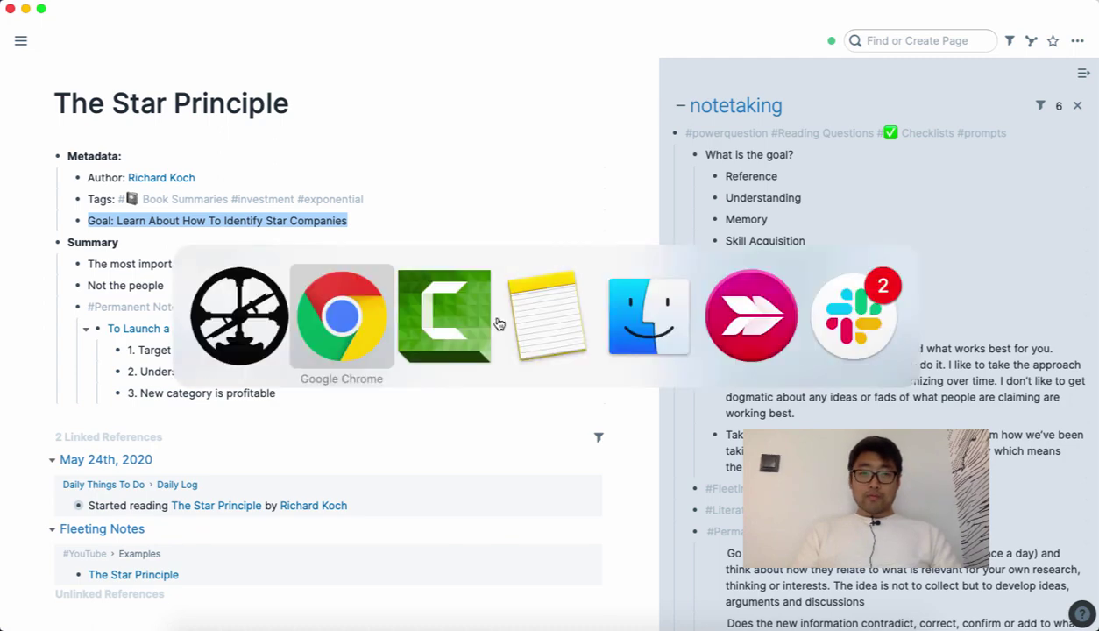
Step: Play the Otter transcript's Uber sentence from 0:21 and pause it around 0:22
click(382, 10)
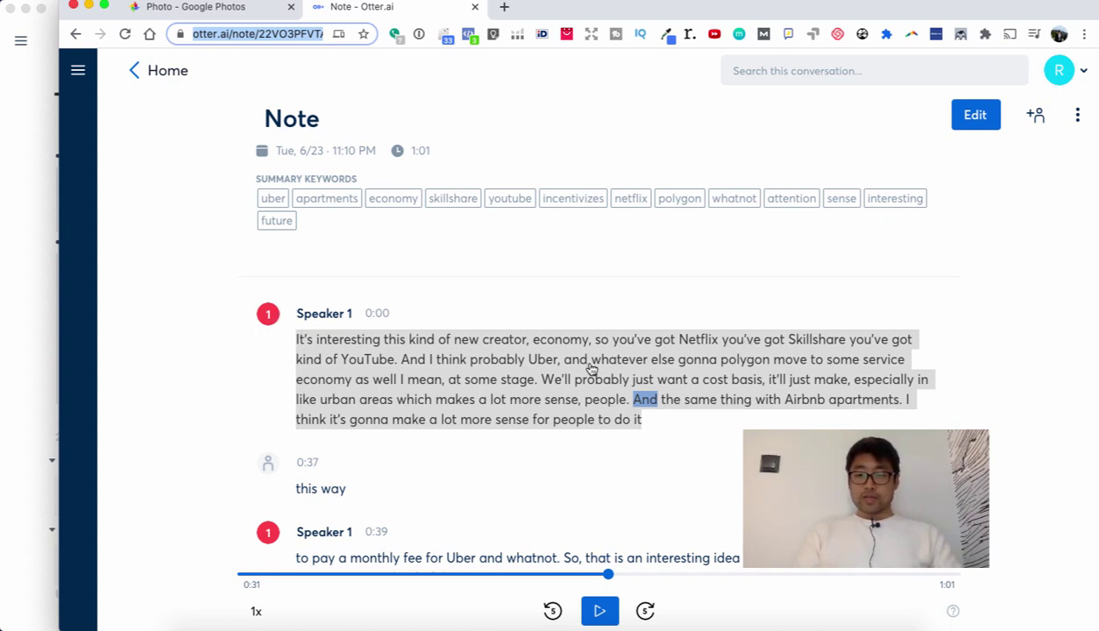
scroll(656, 460, down, 2)
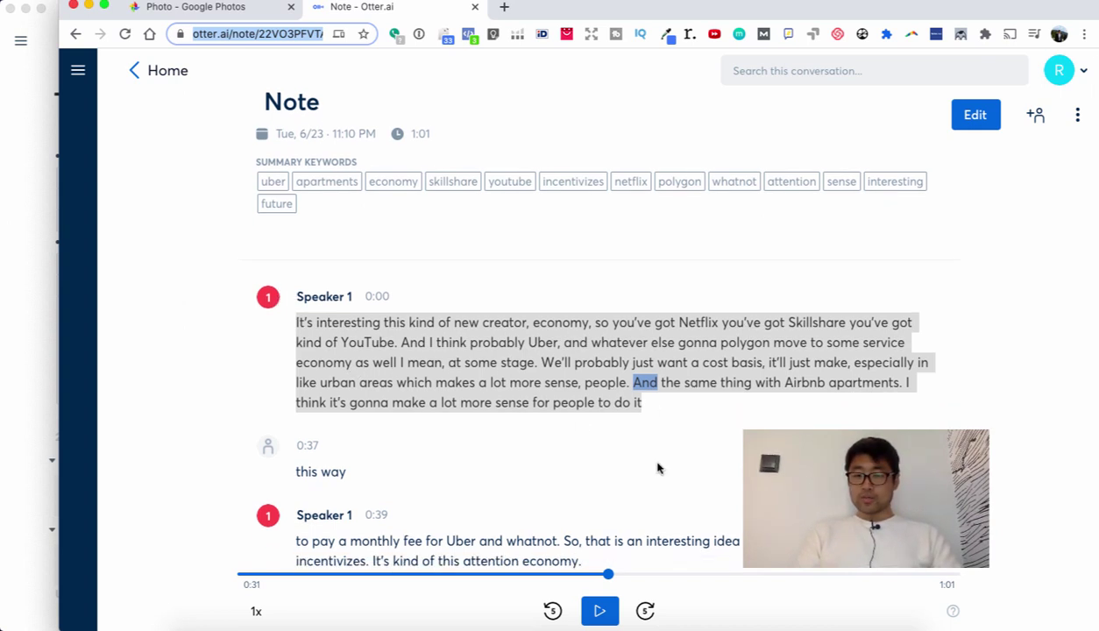
triple_click(480, 342)
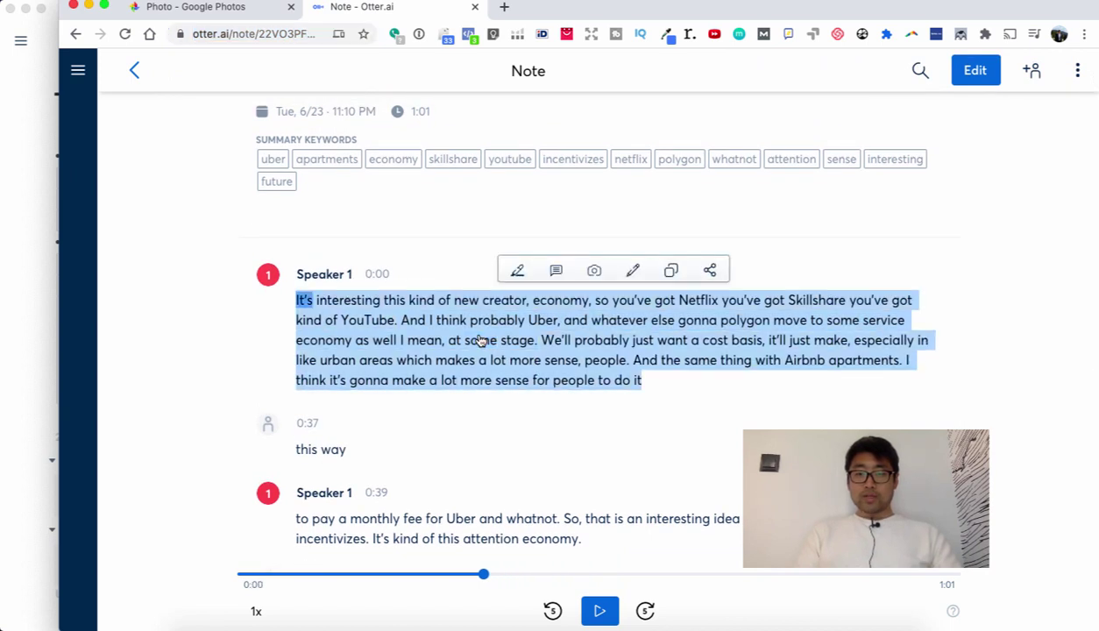
click(599, 612)
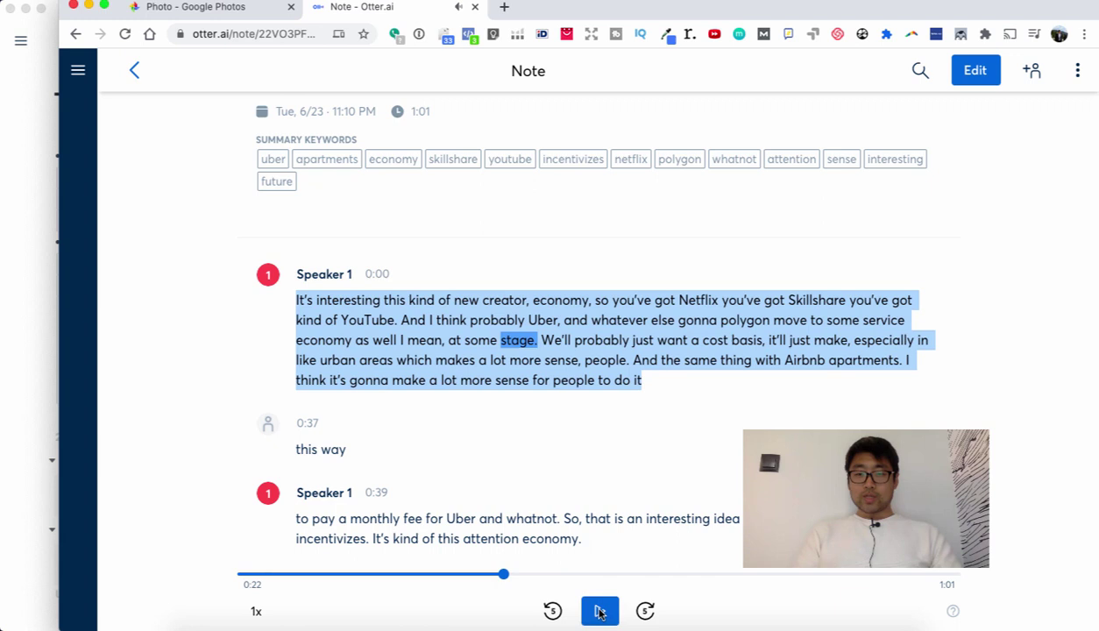
click(482, 343)
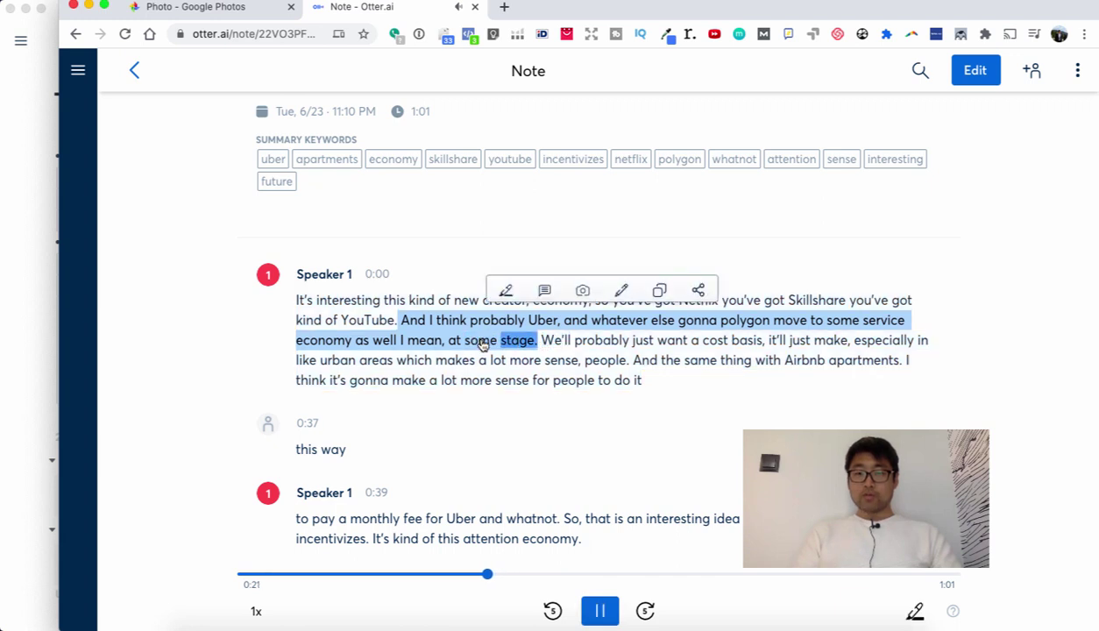
key(space)
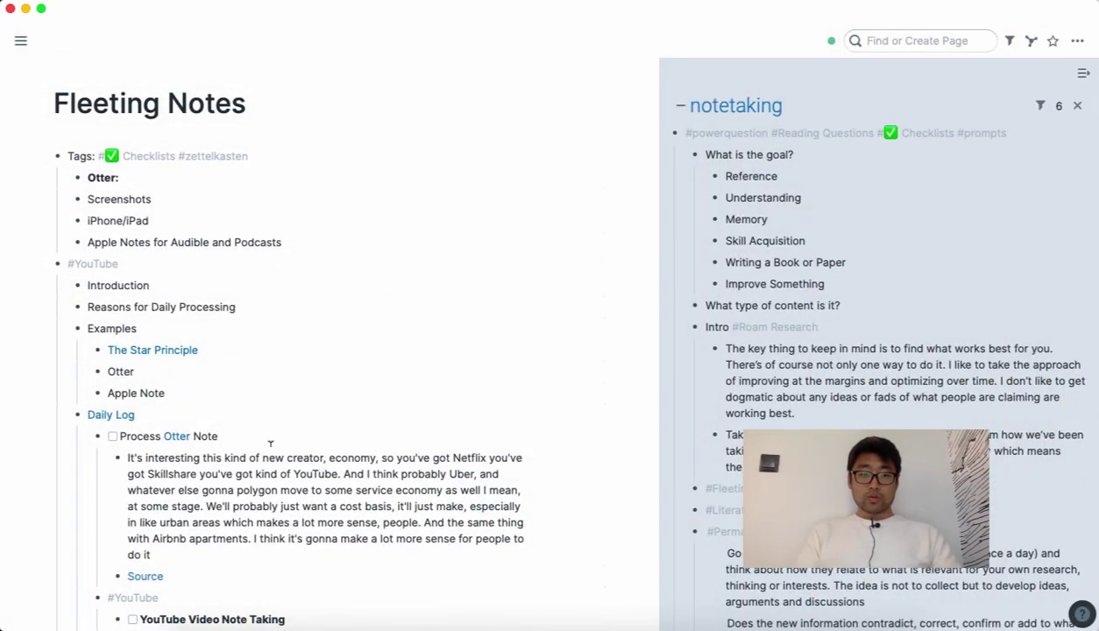
Step: Paste the Otter transcript passage under the Process Otter Note task
scroll(270, 444, down, 1)
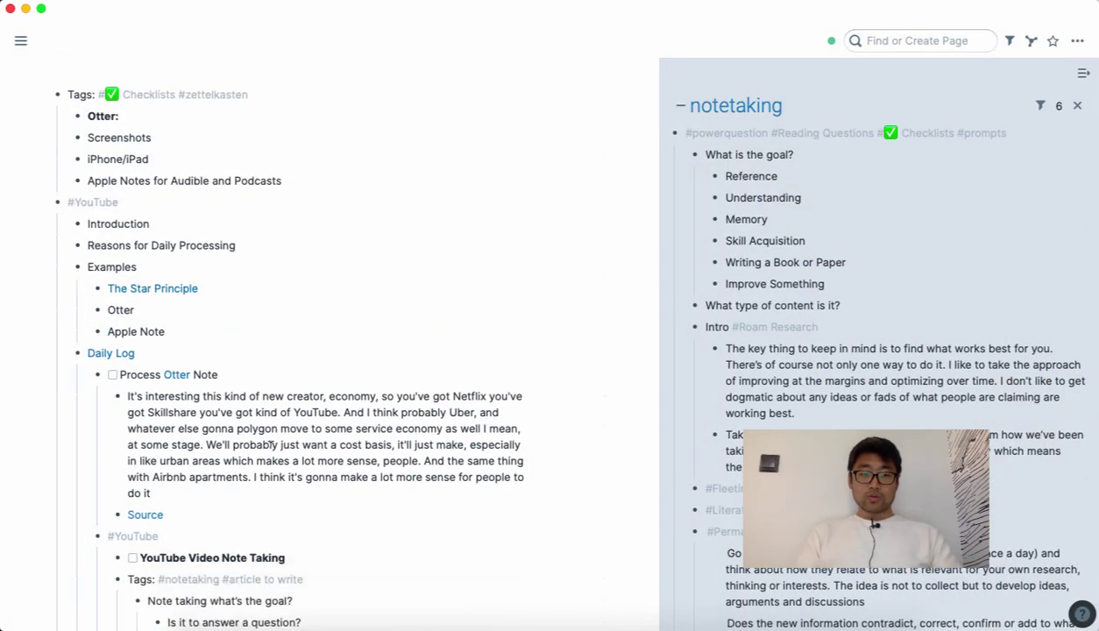
key(super+Tab)
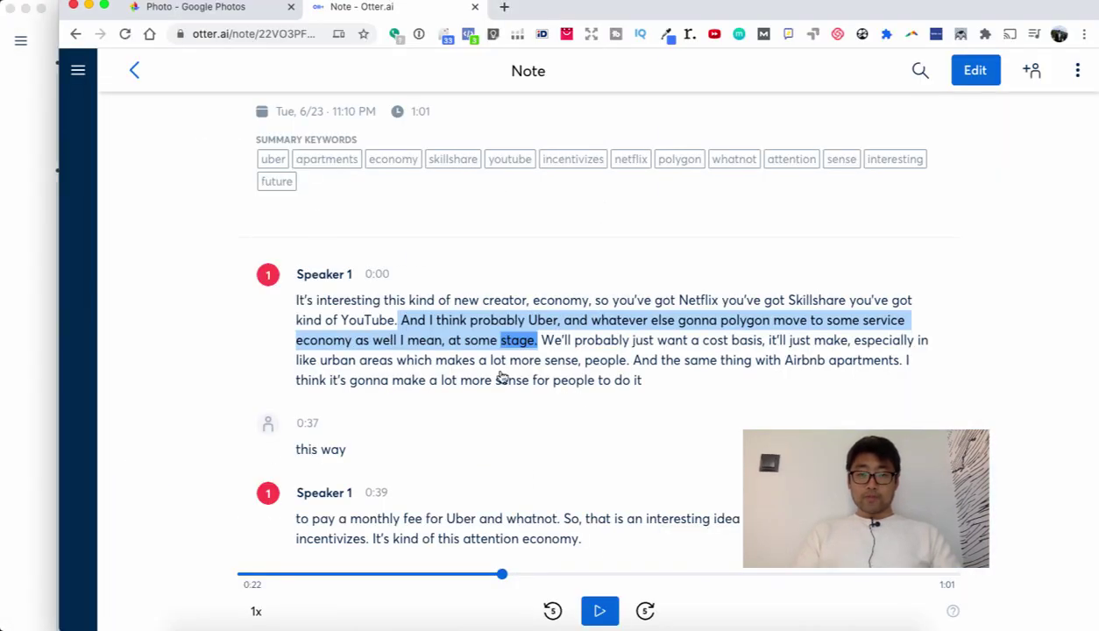
key(super+Tab)
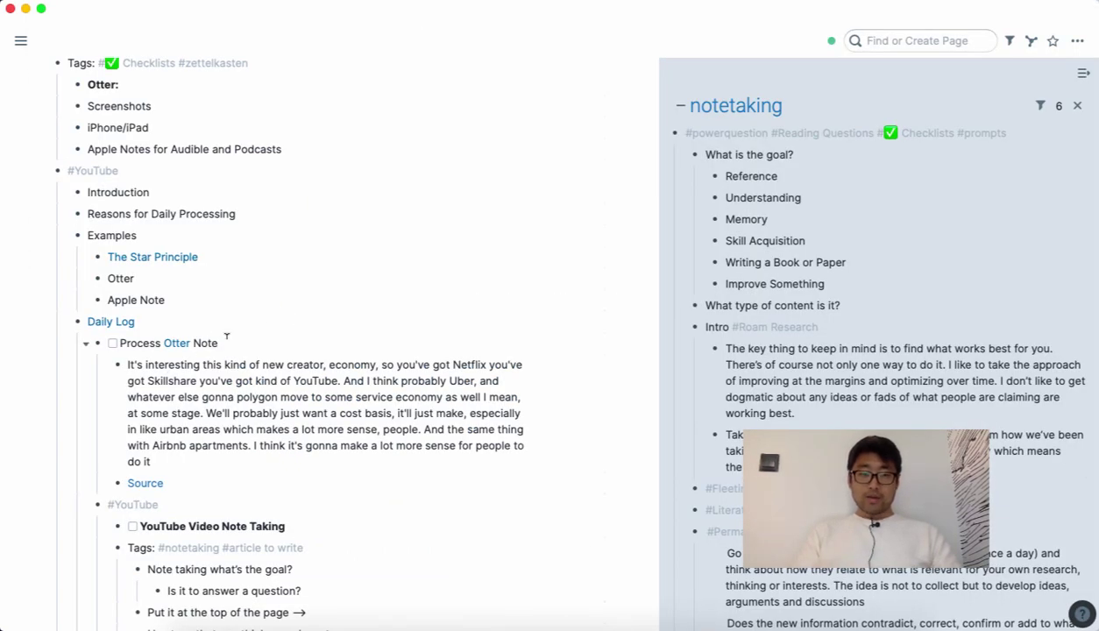
click(154, 343)
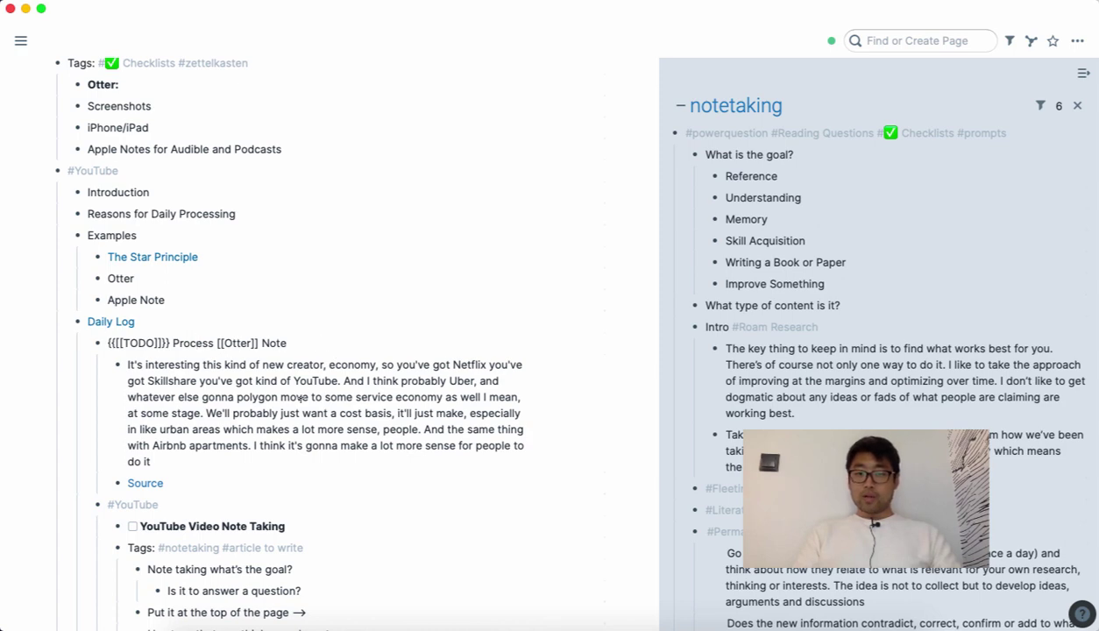
key(Escape)
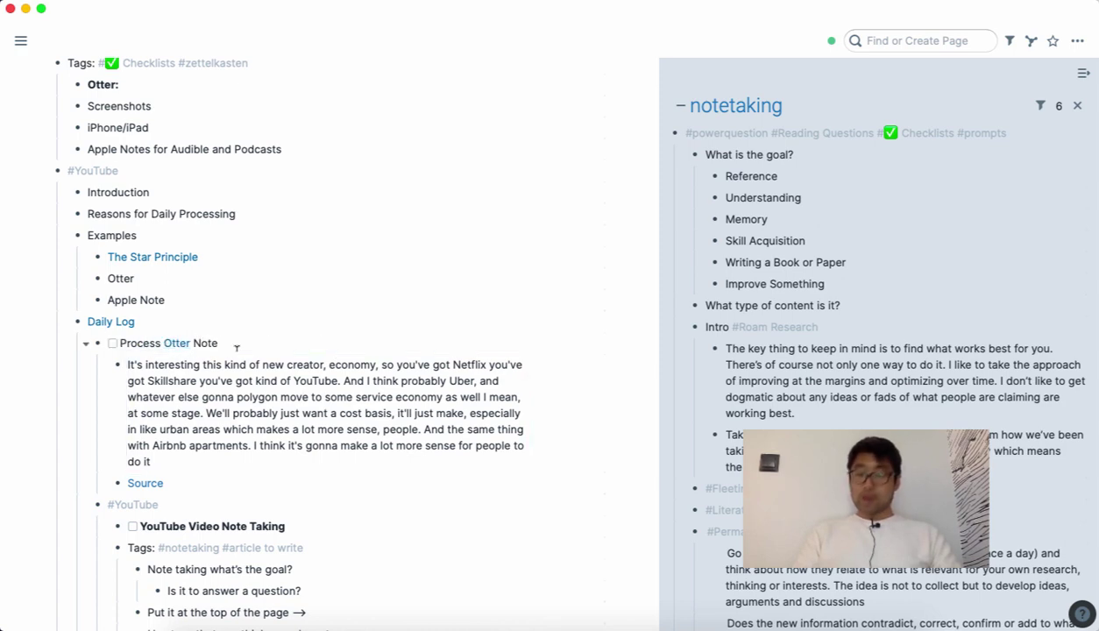
Step: Add a [Source](otter URL) markdown link block pointing to the Otter note
key(super+Tab)
scroll(449, 407, up, 2)
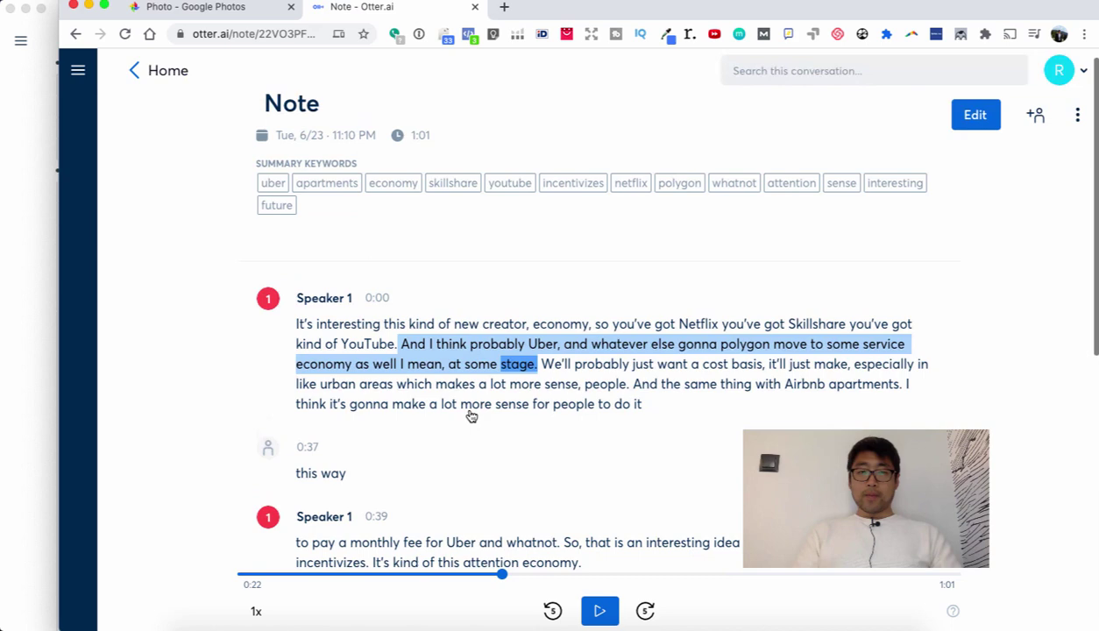
key(super+Tab)
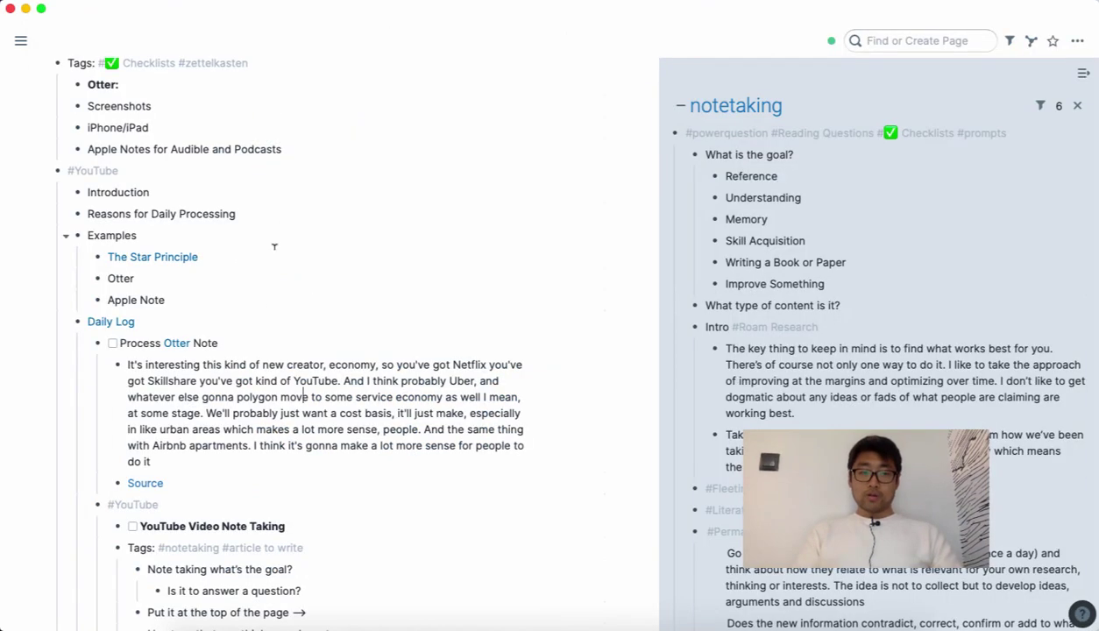
click(161, 481)
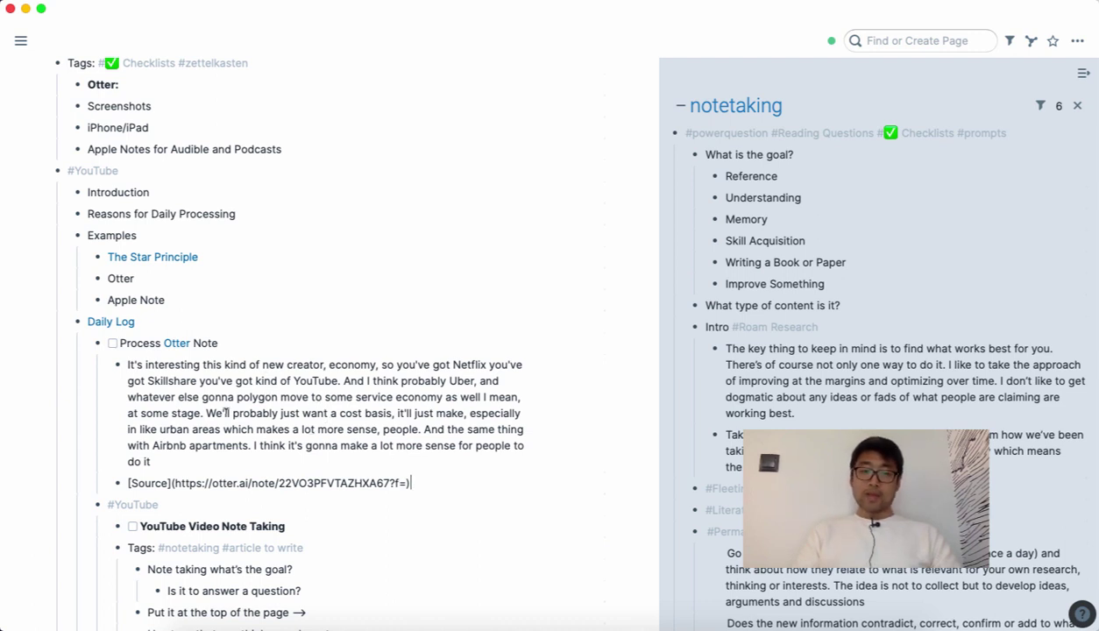
key(super+Tab)
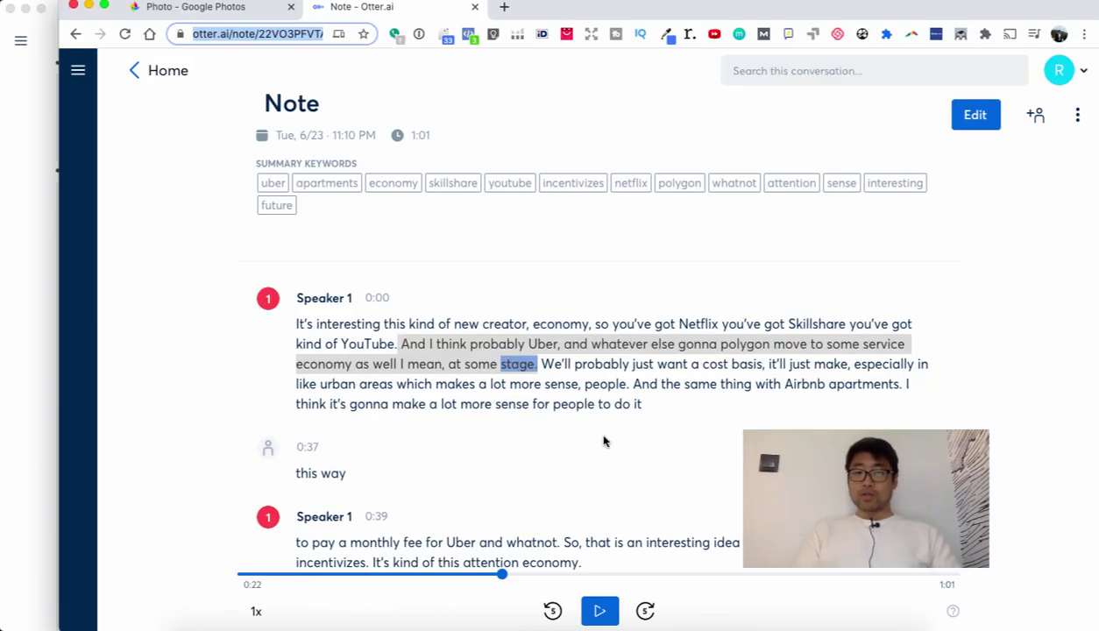
key(super+Tab)
key(Escape)
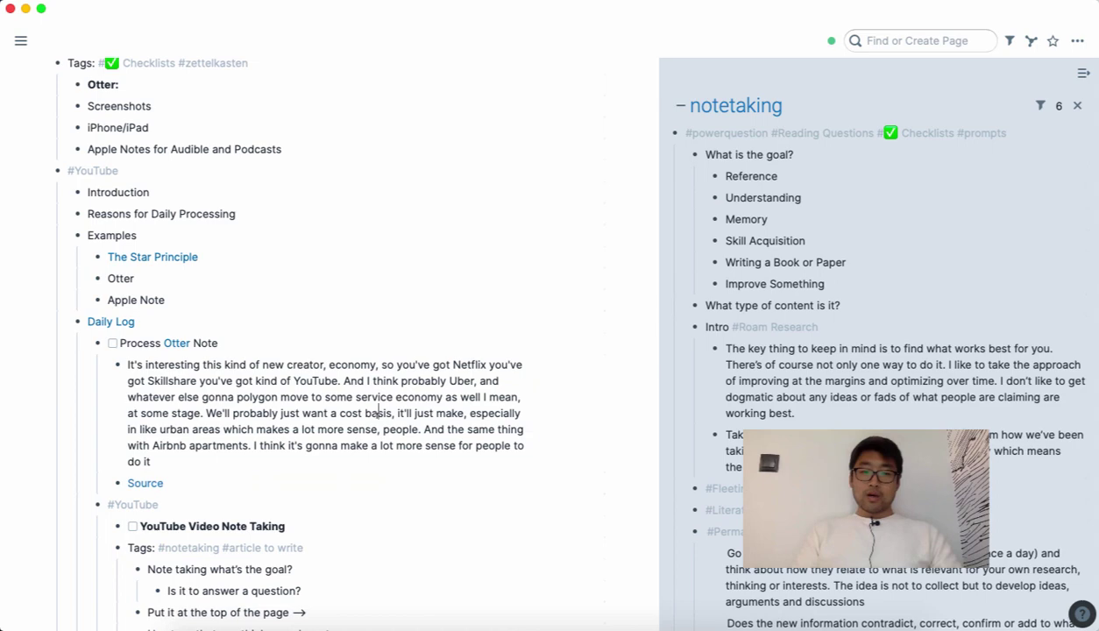
Step: Render the Source link and add a new empty block beneath it
scroll(377, 415, down, 1)
click(240, 431)
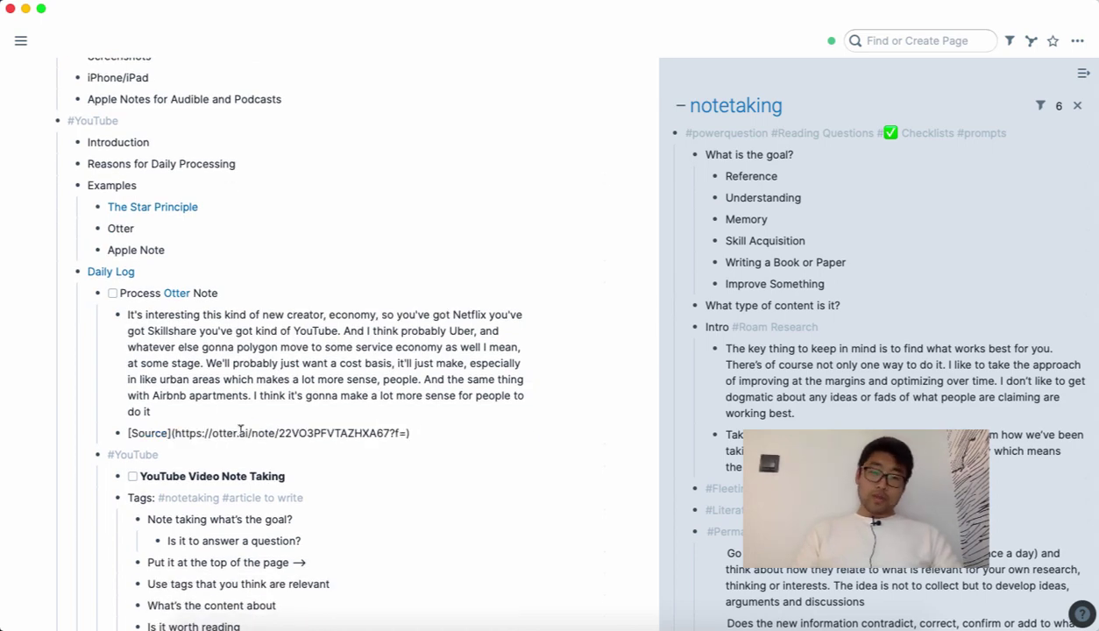
key(super+Tab)
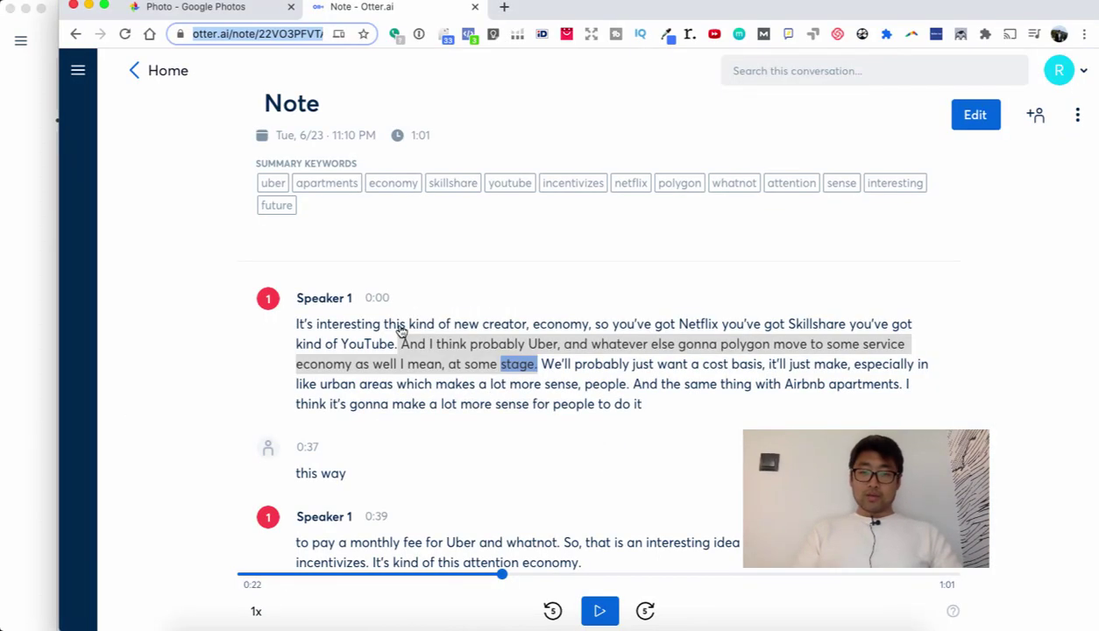
key(super+Tab)
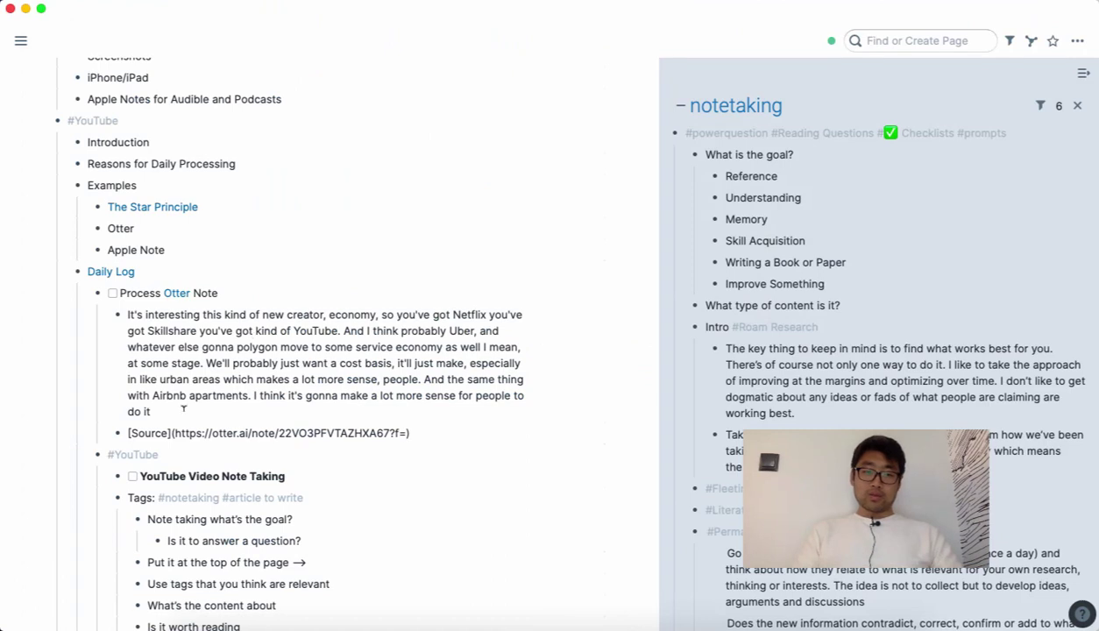
key(Escape)
scroll(258, 322, down, 1)
scroll(330, 353, up, 5)
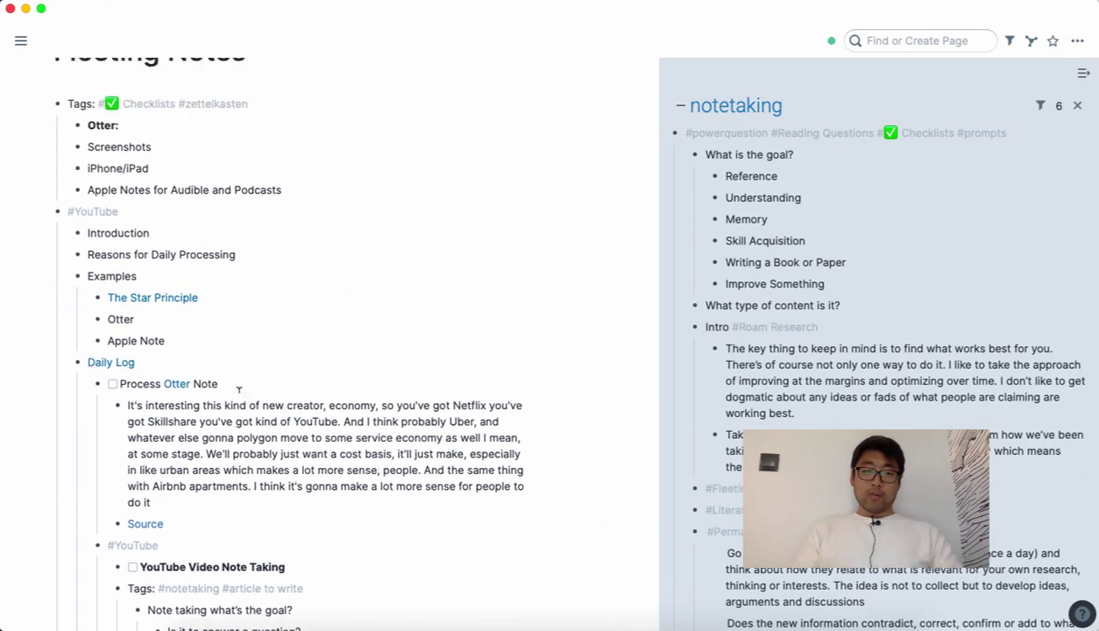
scroll(298, 385, down, 6)
scroll(267, 421, up, 4)
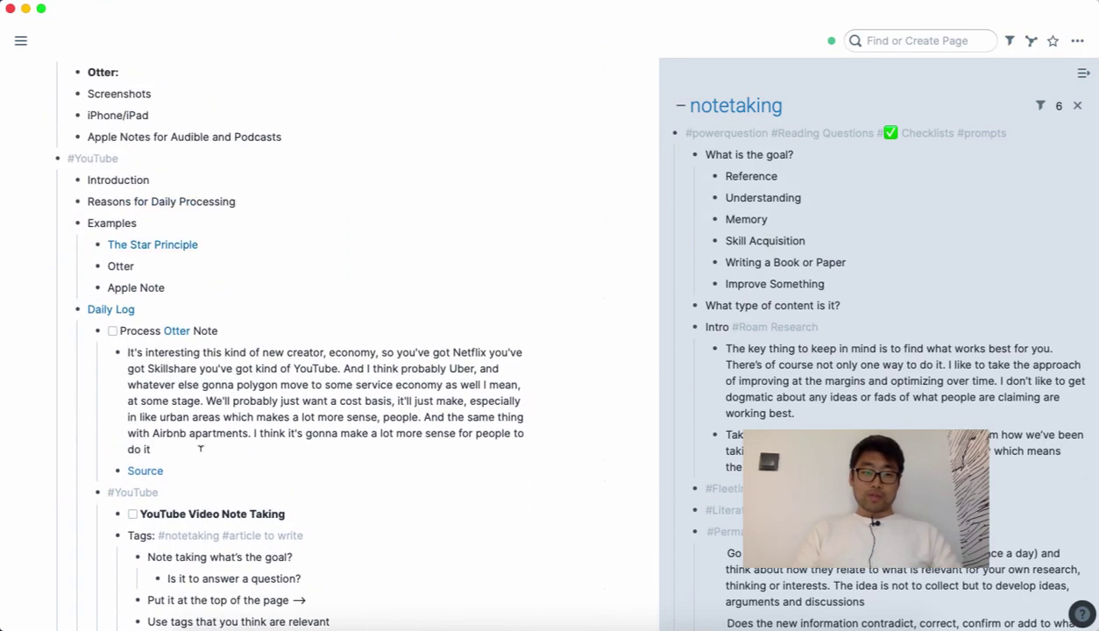
click(207, 458)
scroll(206, 459, up, 1)
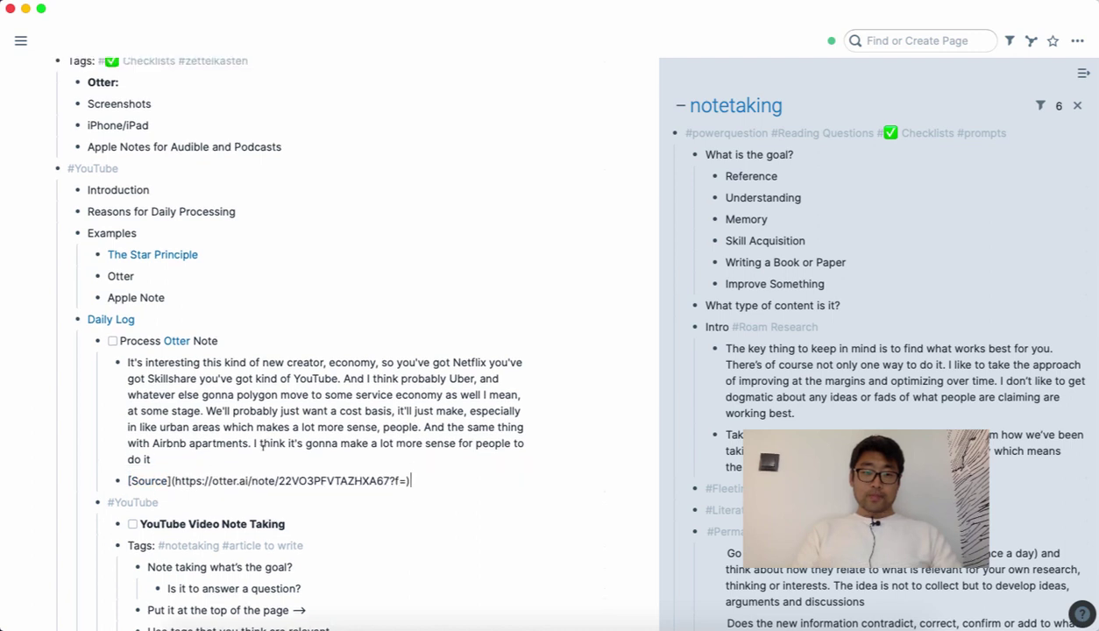
key(Return)
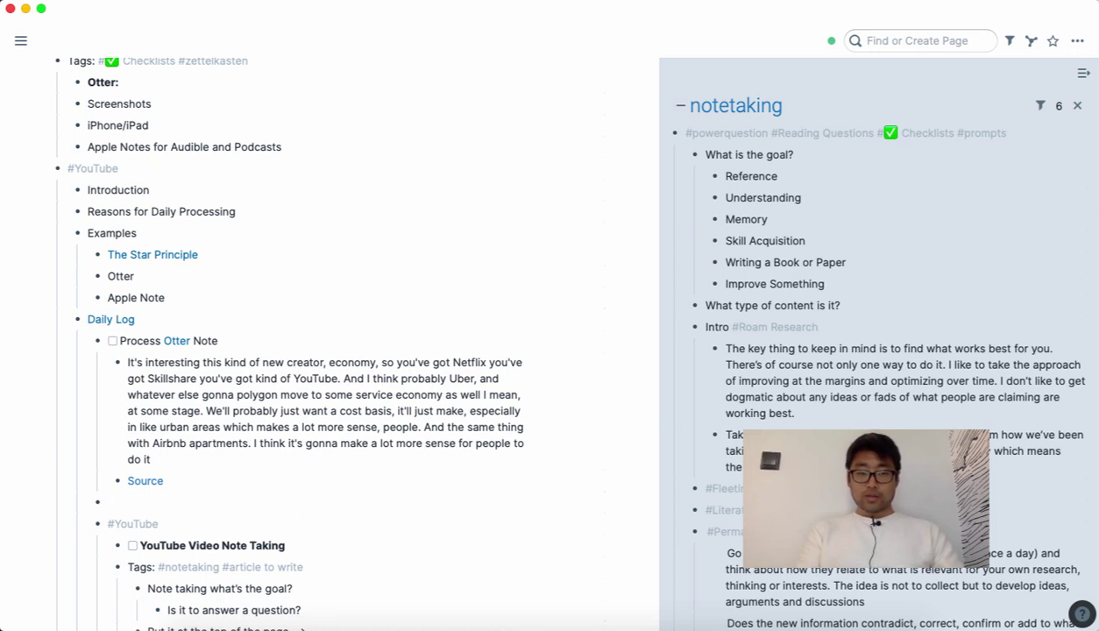
Step: Add a 'Creator Economy Article' block with an indented bullet beneath it
text(Creator E)
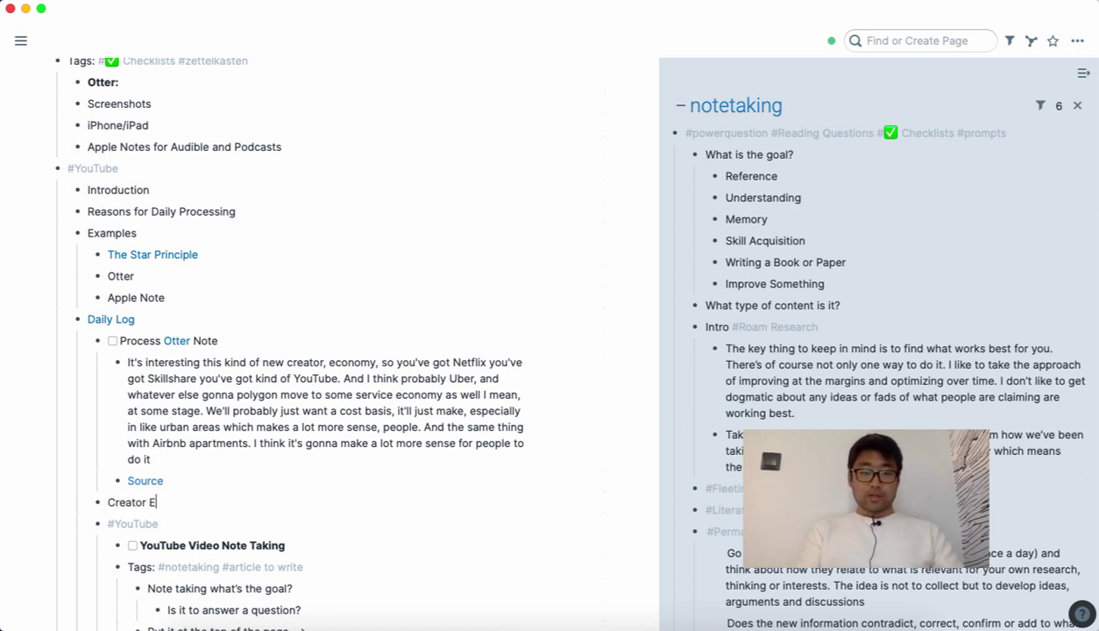
text(conomy Artic)
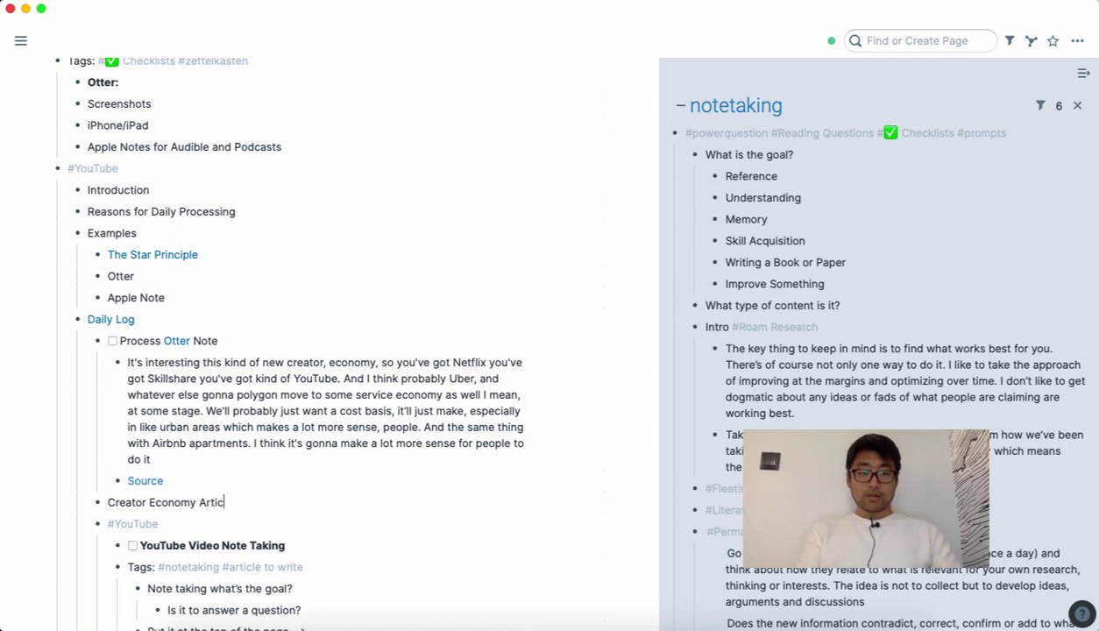
text(le)
key(Return)
key(Tab)
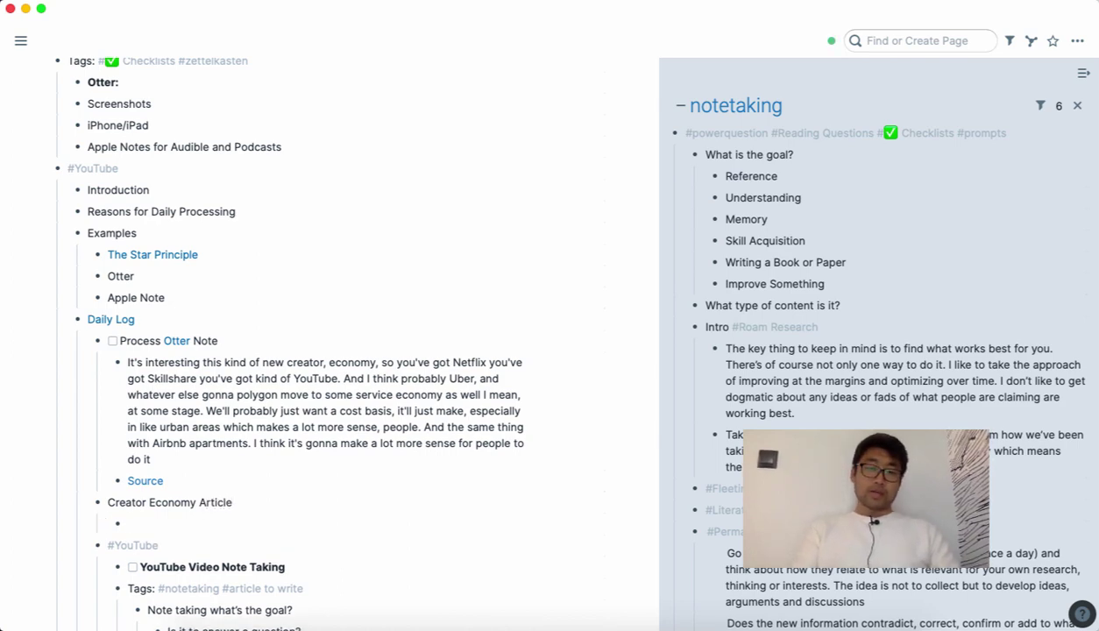
key(super+Tab)
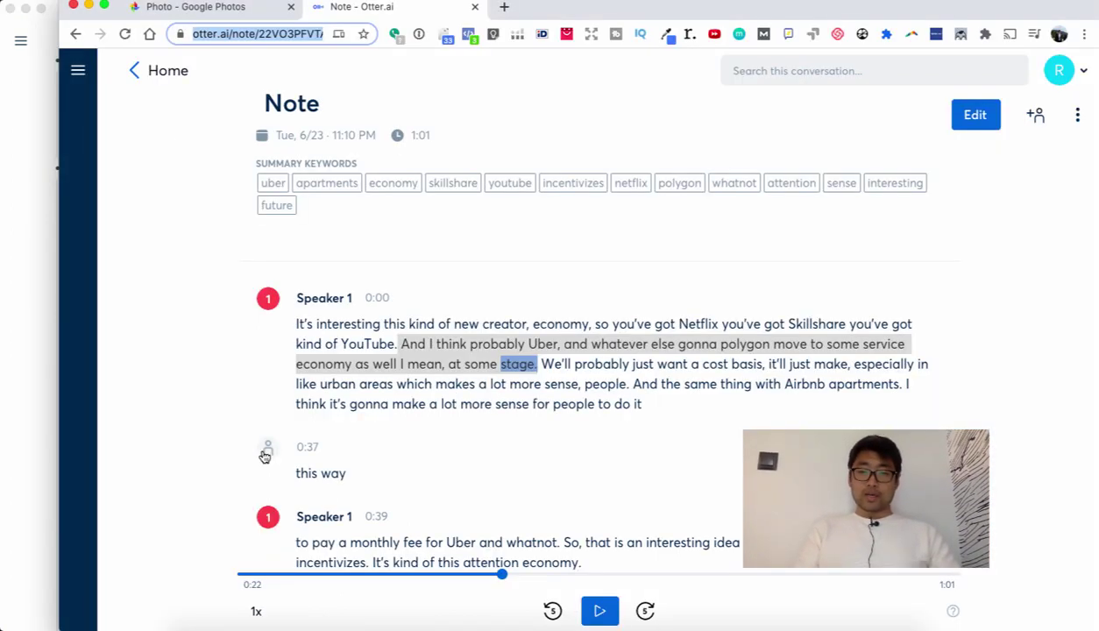
key(super+Tab)
Step: Fill the nested bullet with 'Current Situation' and start a deeper sub-bullet
text(Curren)
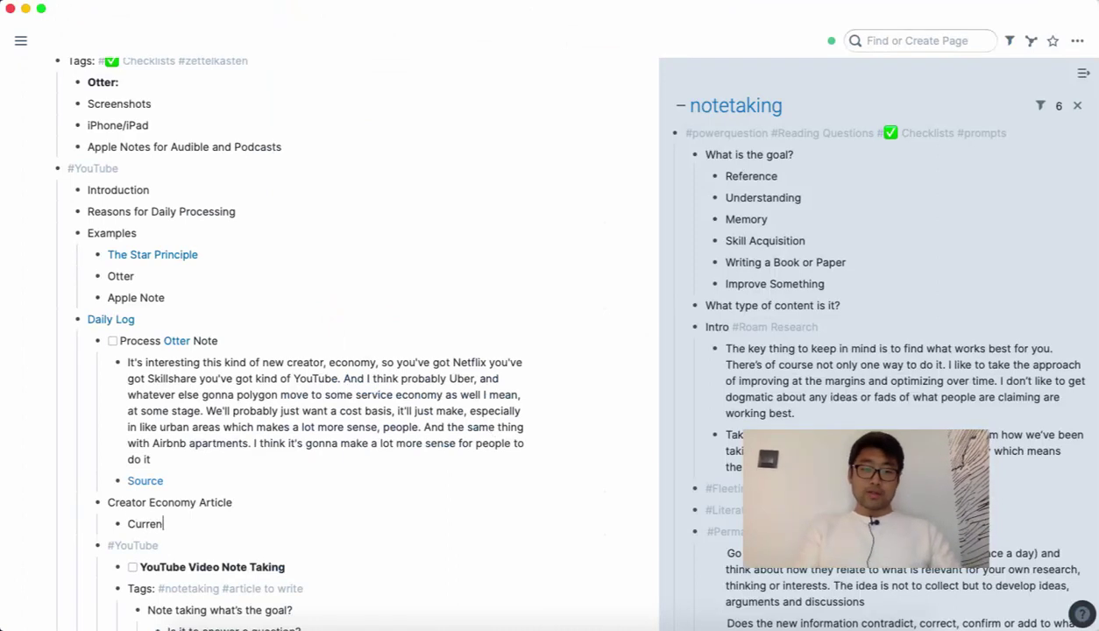
text(t Situation)
key(Return)
key(Tab)
text(dwaj)
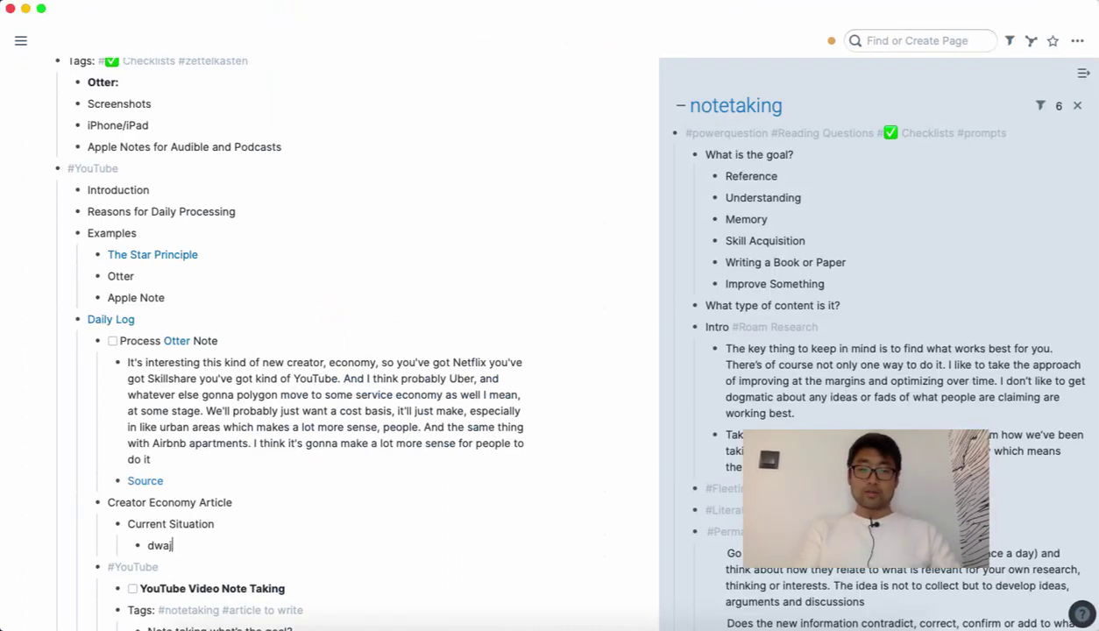
text(iodawj)
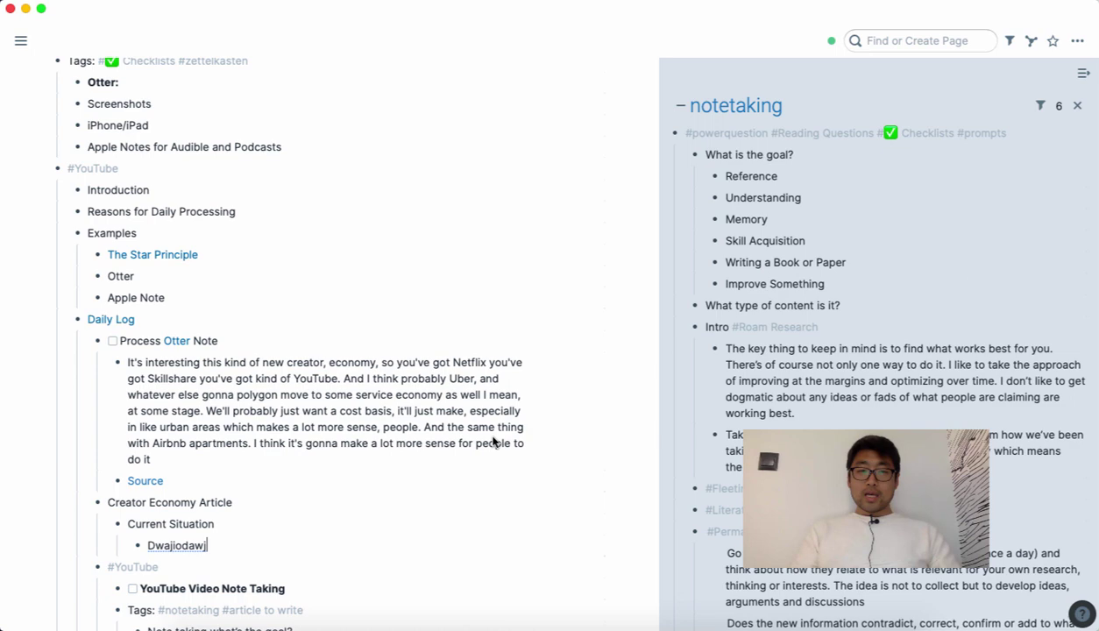
key(super+Tab)
key(super+Tab)
key(super+Tab)
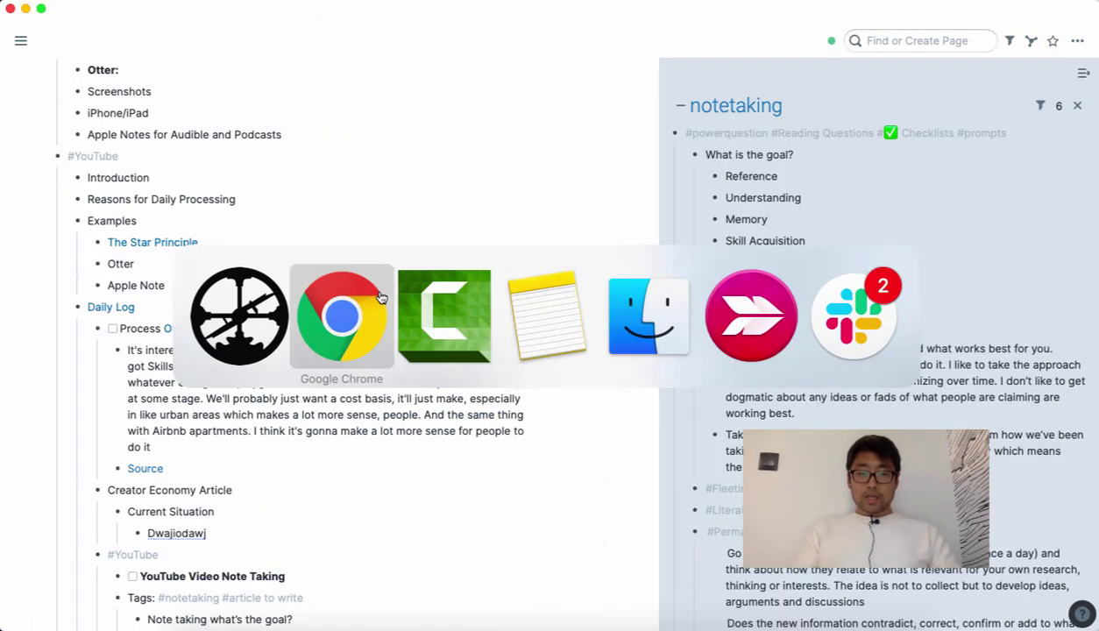
Step: Select 'Put it at the top of the page' in the YouTube Video Note Taking note
click(538, 306)
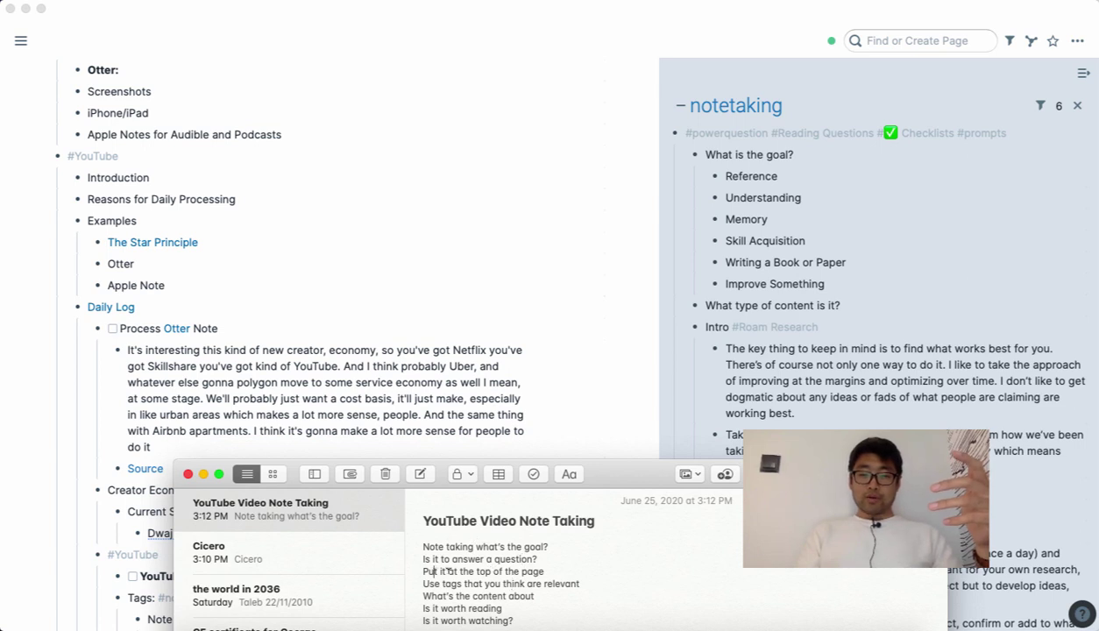
drag(543, 570, 421, 571)
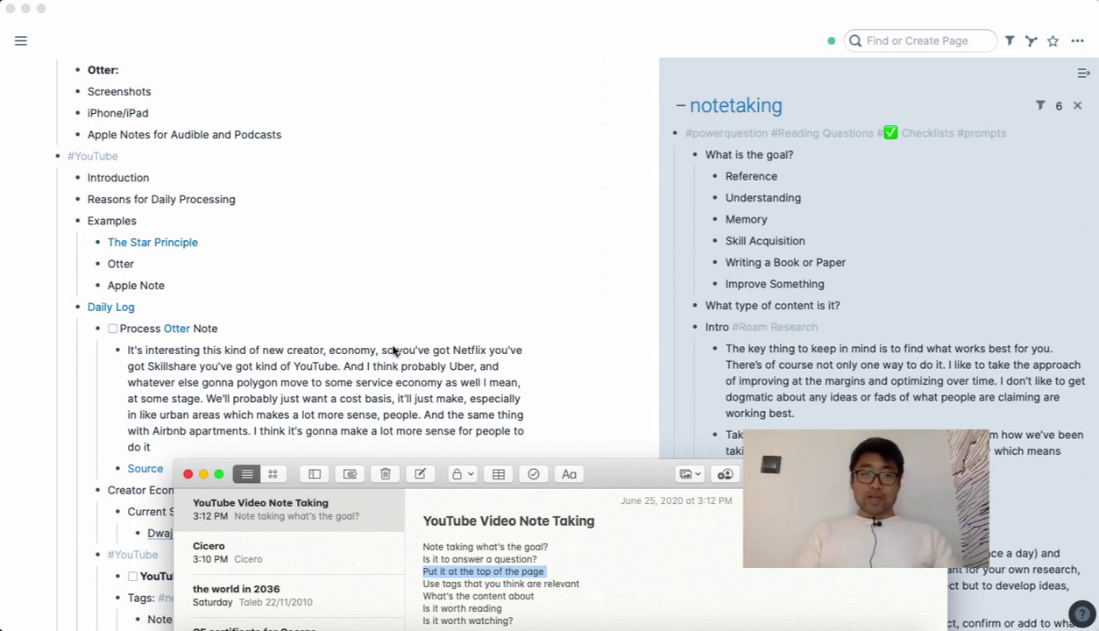
scroll(393, 350, up, 3)
Step: Open The Star Principle page and replace 'Star' in its Goal with 'High Growth'
click(162, 360)
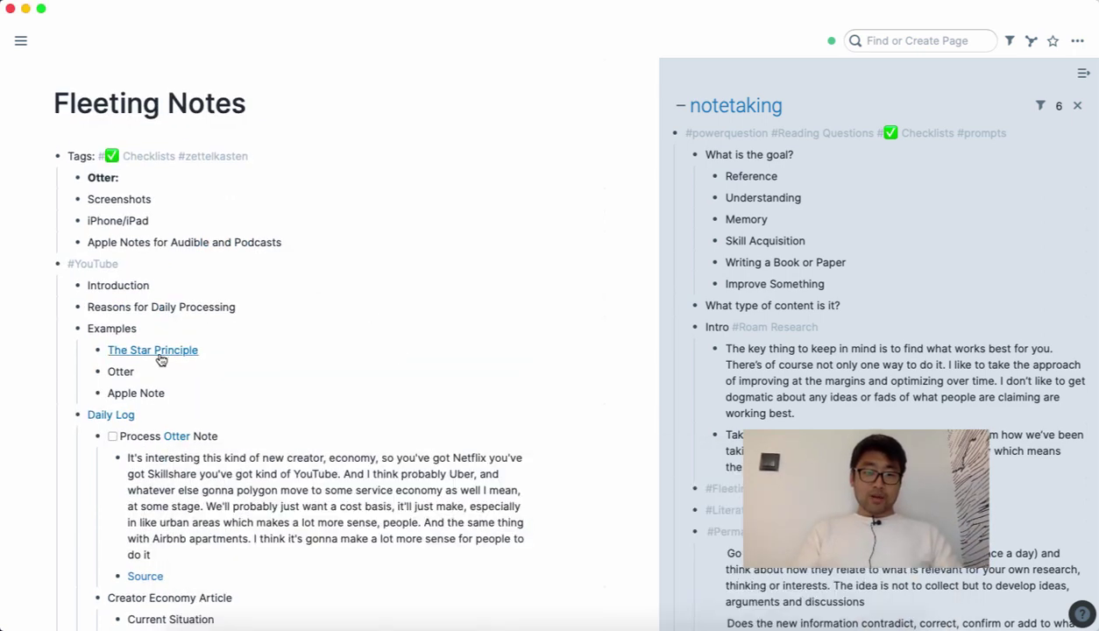
click(160, 354)
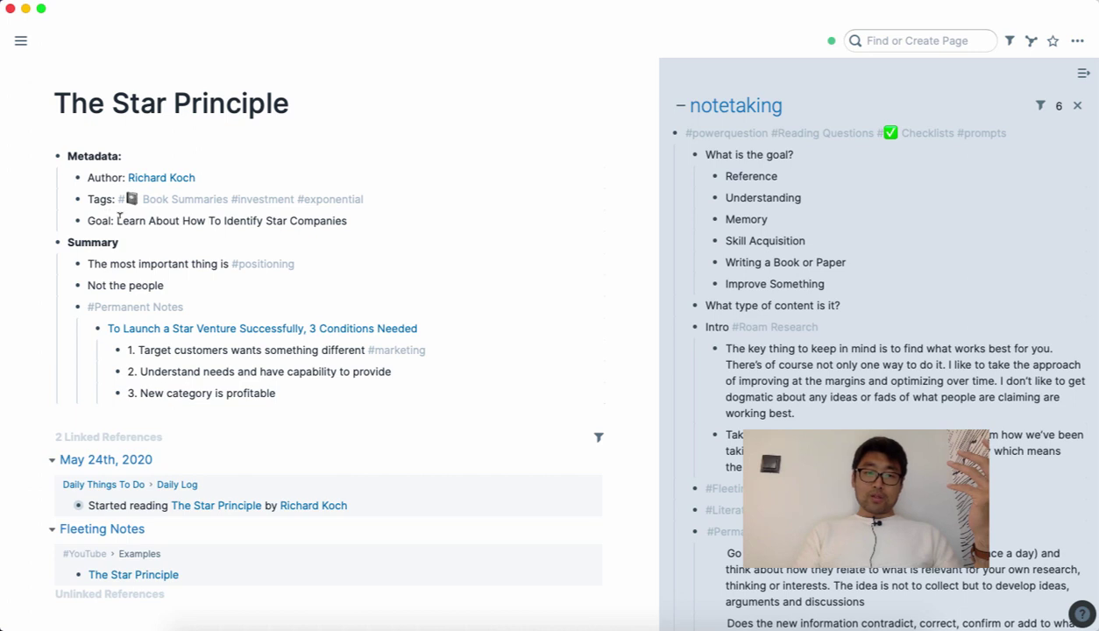
double_click(275, 220)
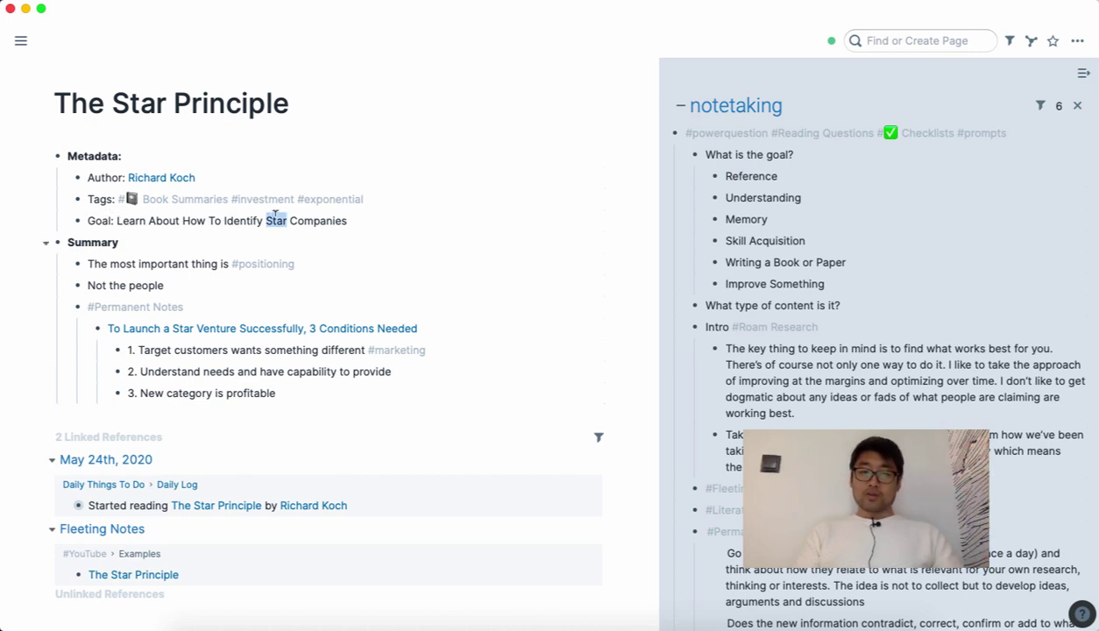
text(High G)
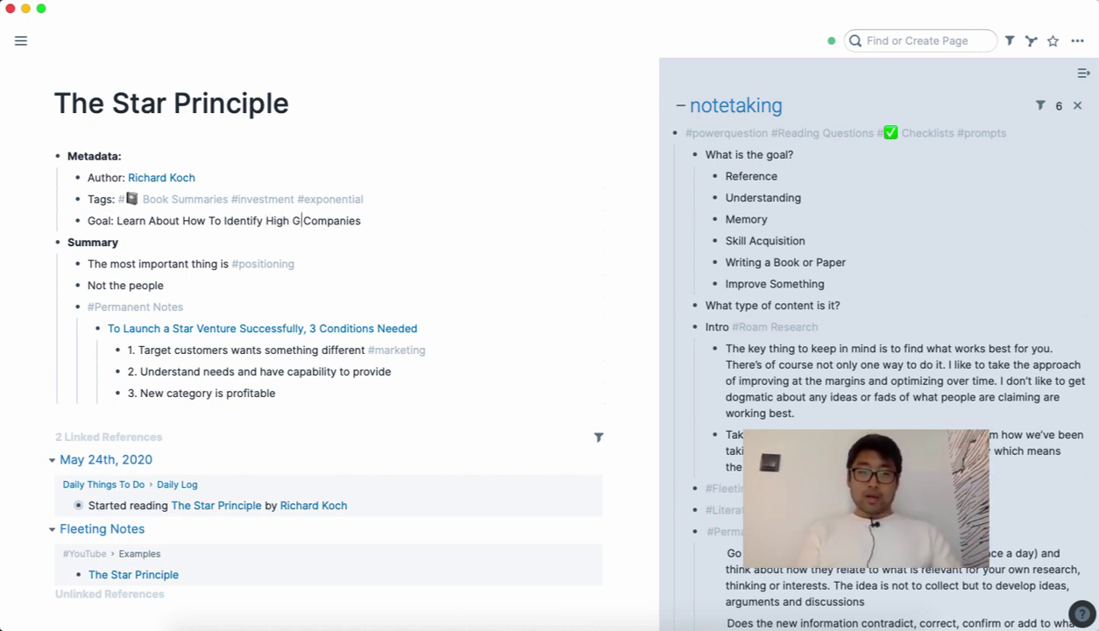
text(rowth)
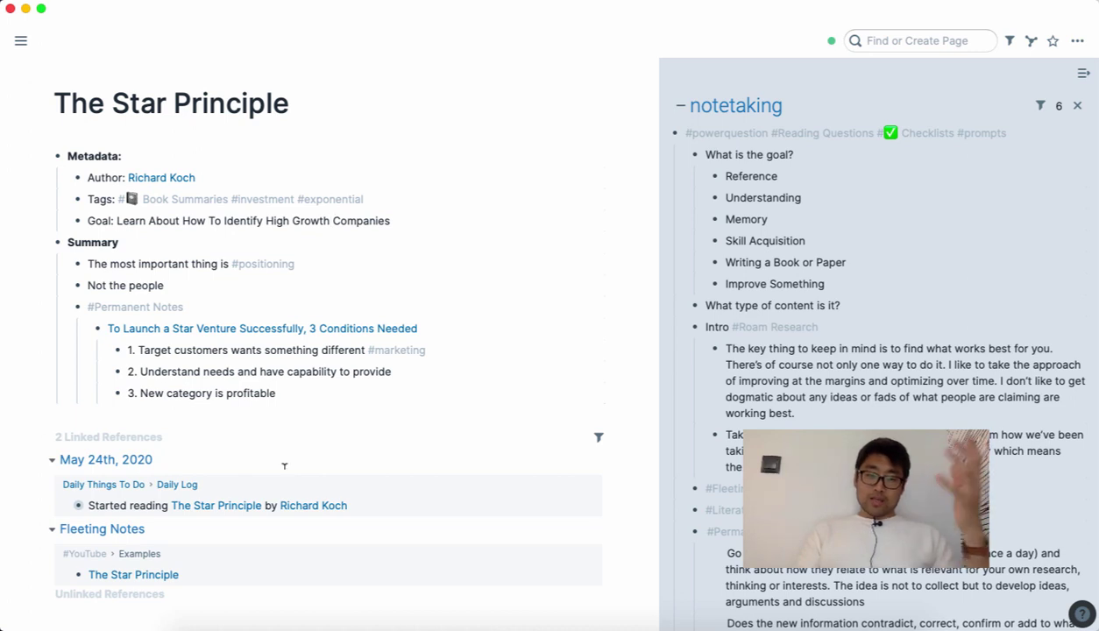
Step: Place the cursor in the Target customers condition, then bring up the Apple Notes checklist
click(211, 346)
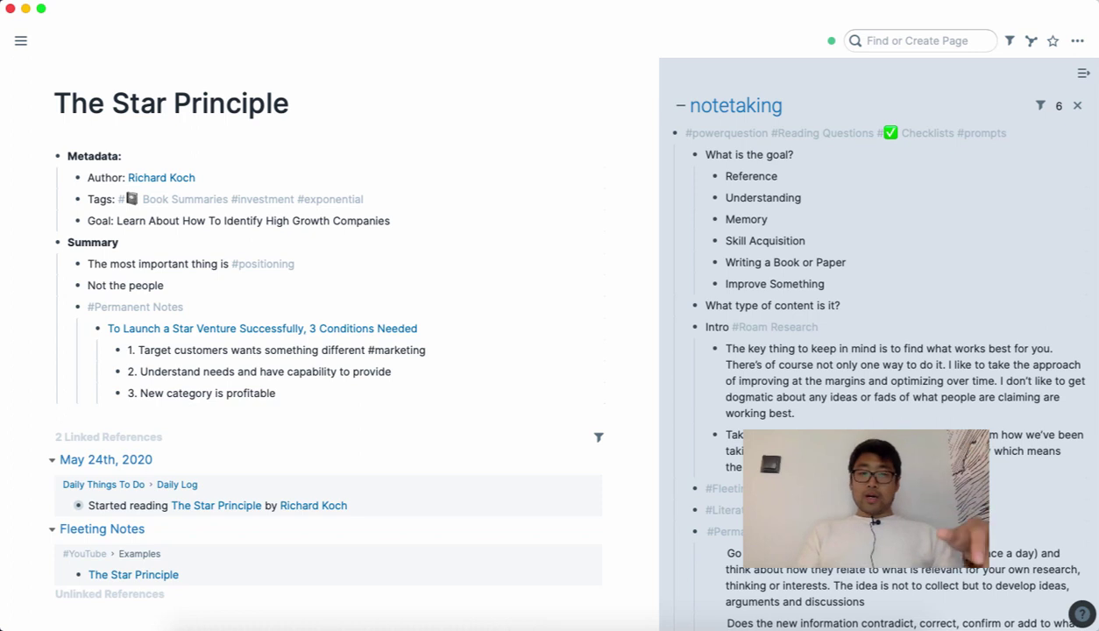
key(super+Tab)
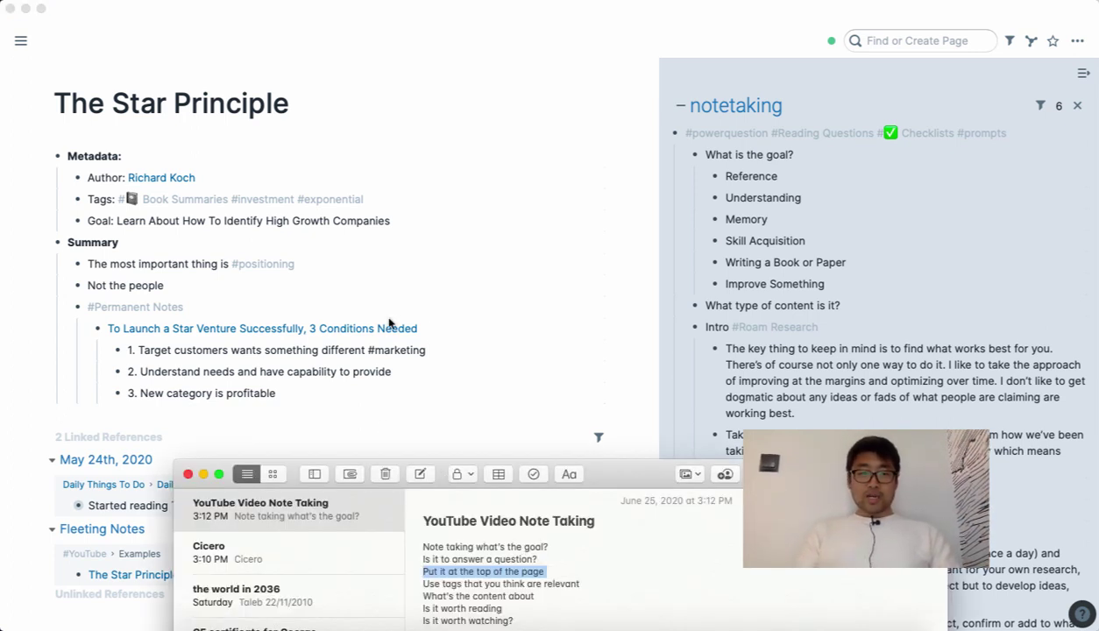
Step: Return to Roam and navigate back from The Star Principle to the Fleeting Notes page
key(super+Tab)
key(super+bracketleft)
key(super+bracketright)
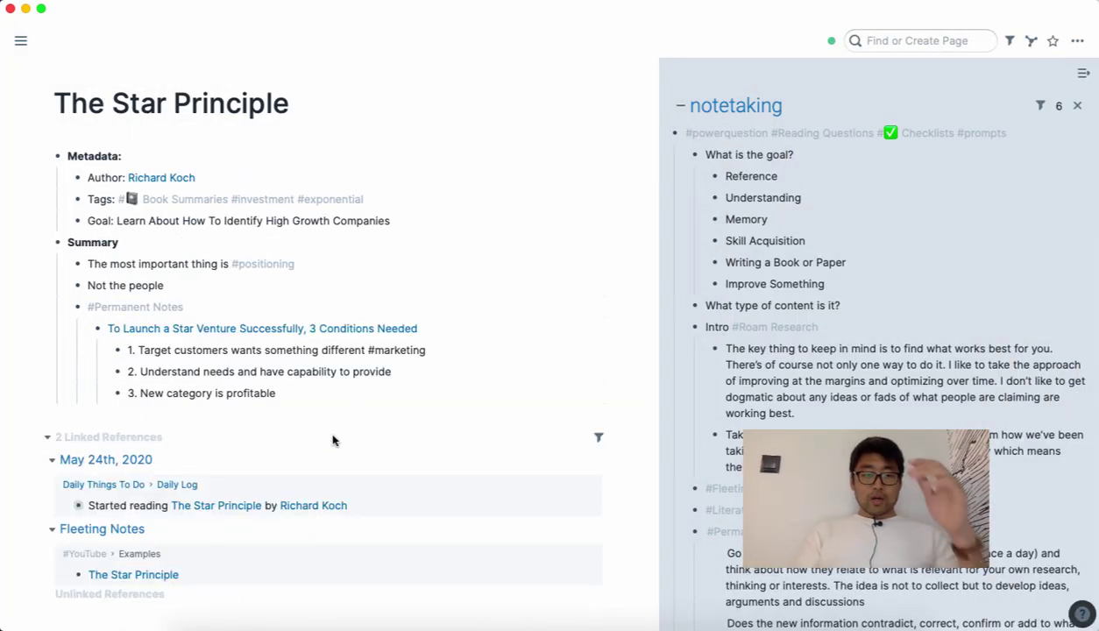
key(super+bracketleft)
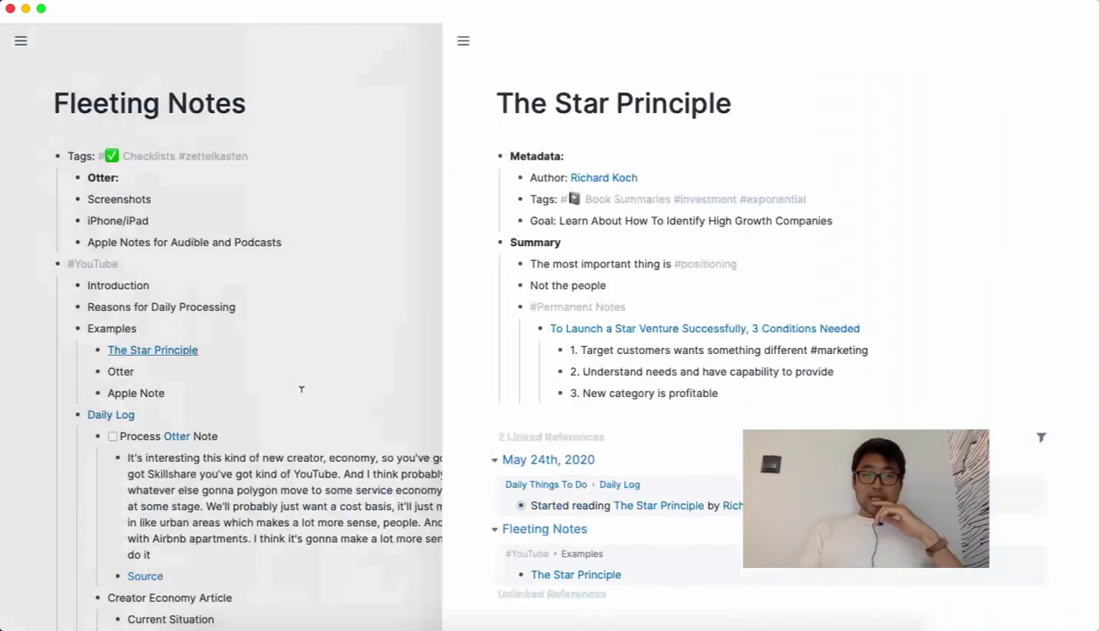